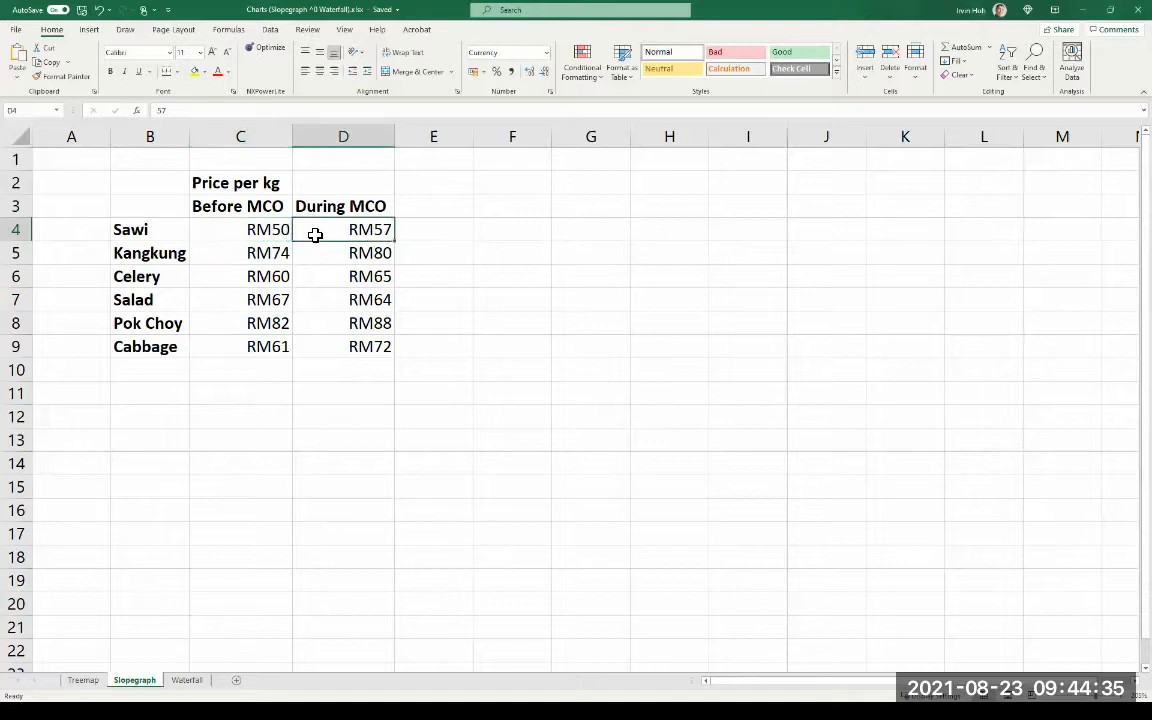
click(286, 230)
click(326, 230)
click(447, 239)
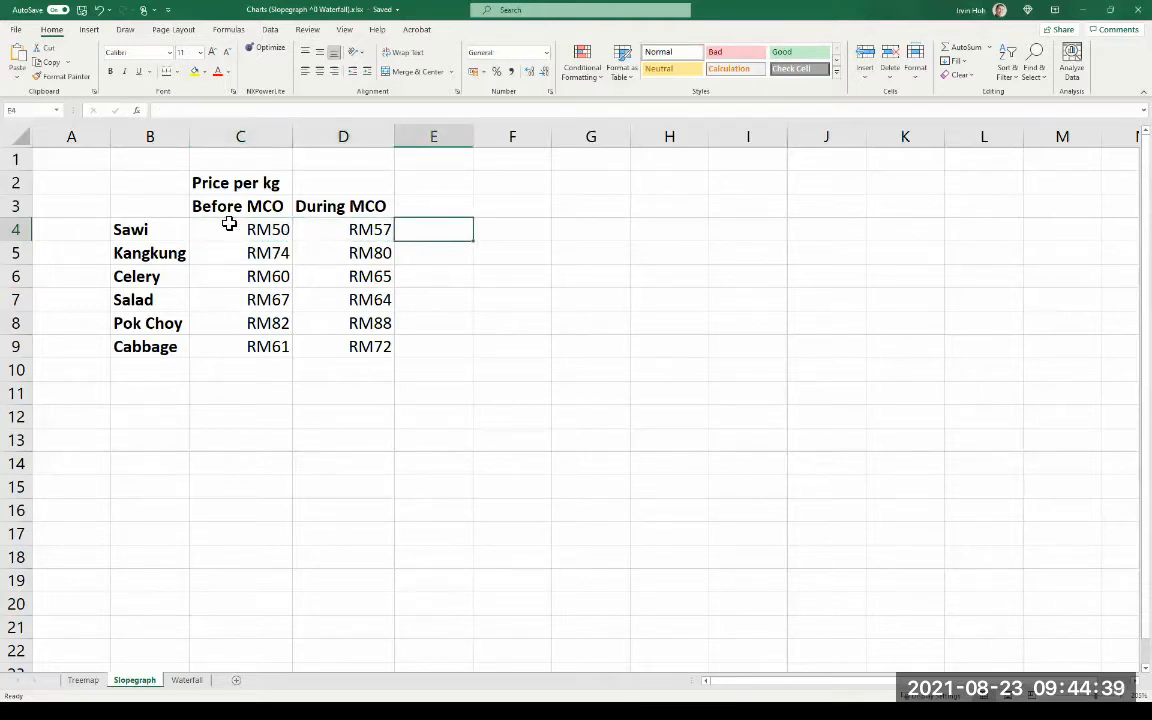
- Insert a basic 2-D line chart from the price table B3:D9 and place it beside the data
drag(172, 208, 317, 348)
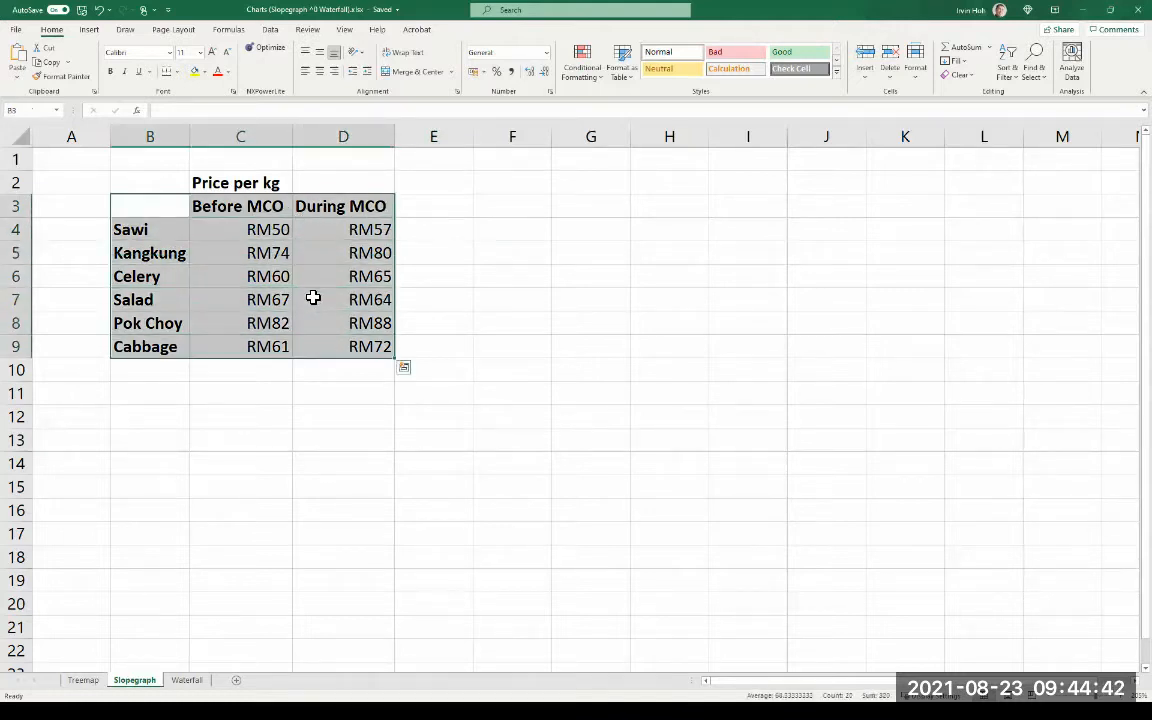
click(90, 30)
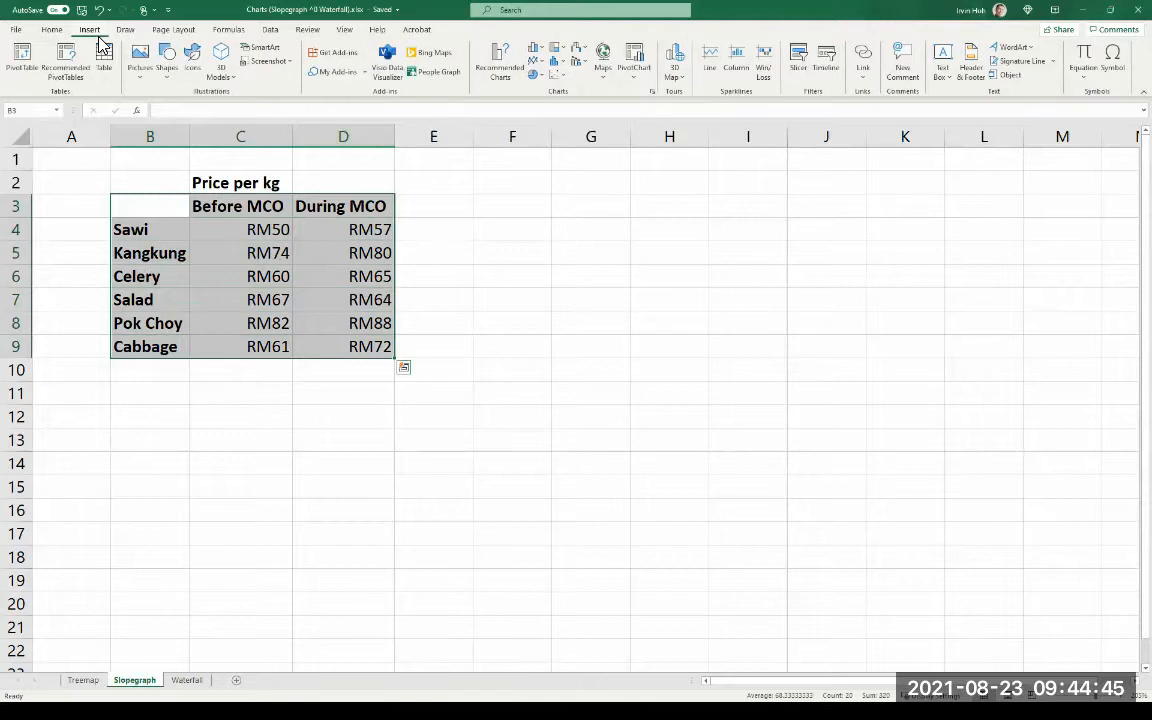
click(544, 64)
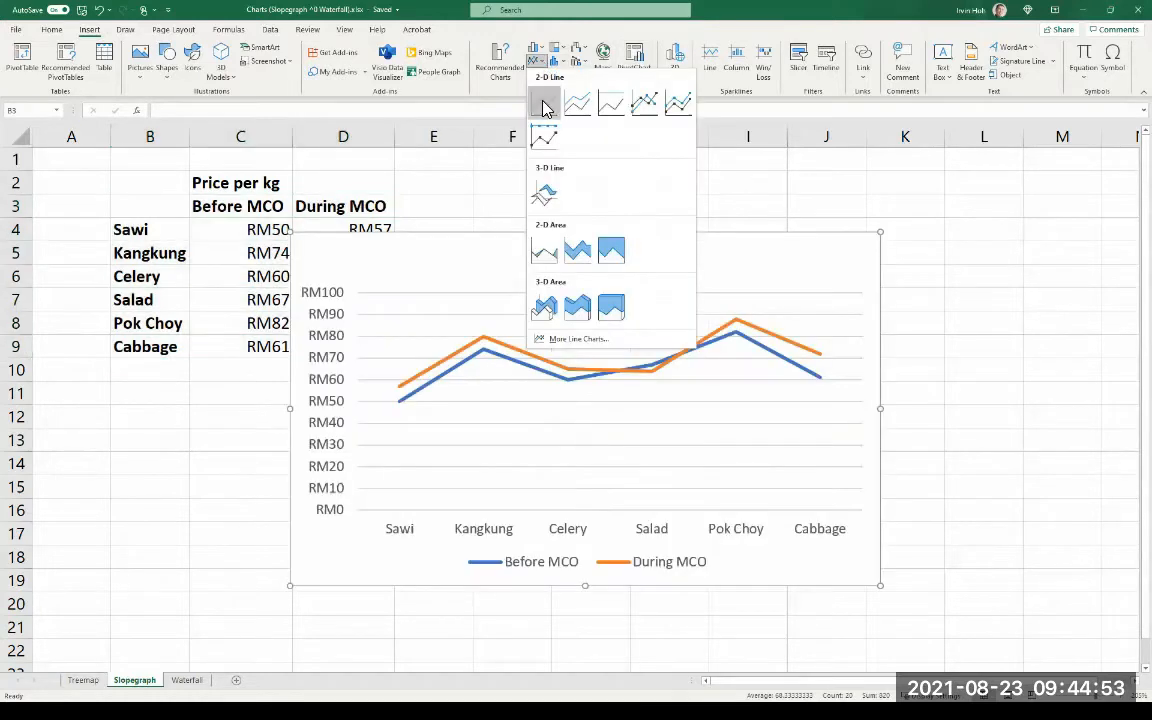
click(543, 106)
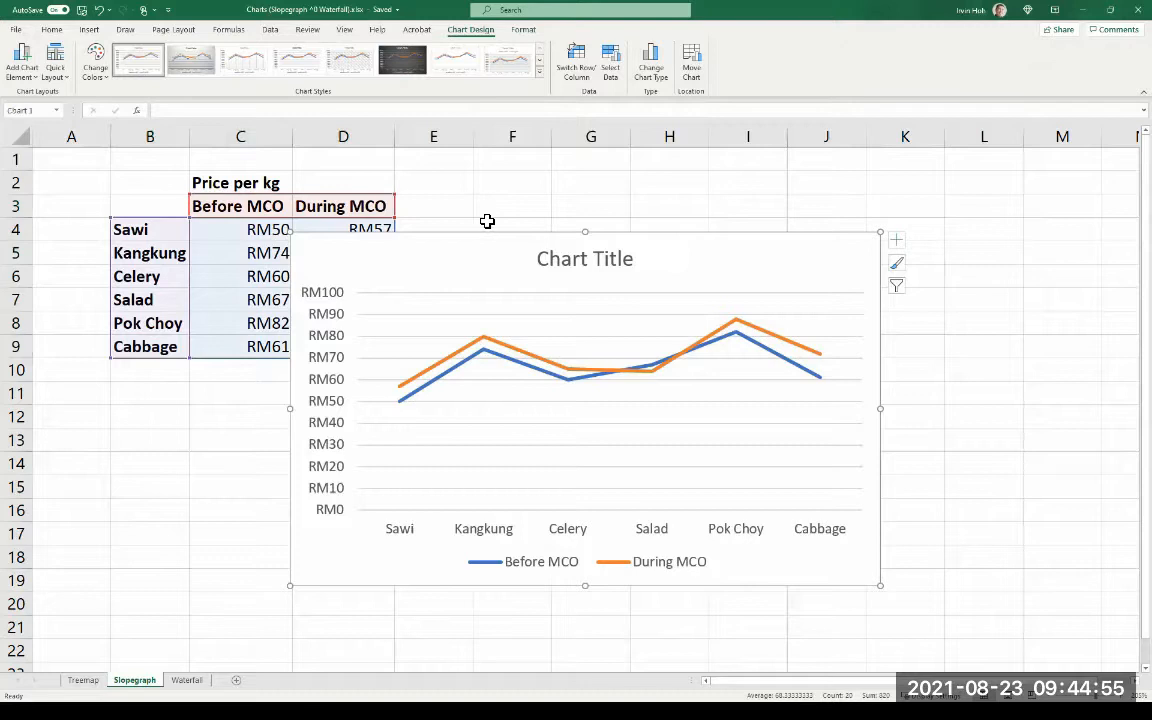
drag(468, 255, 587, 217)
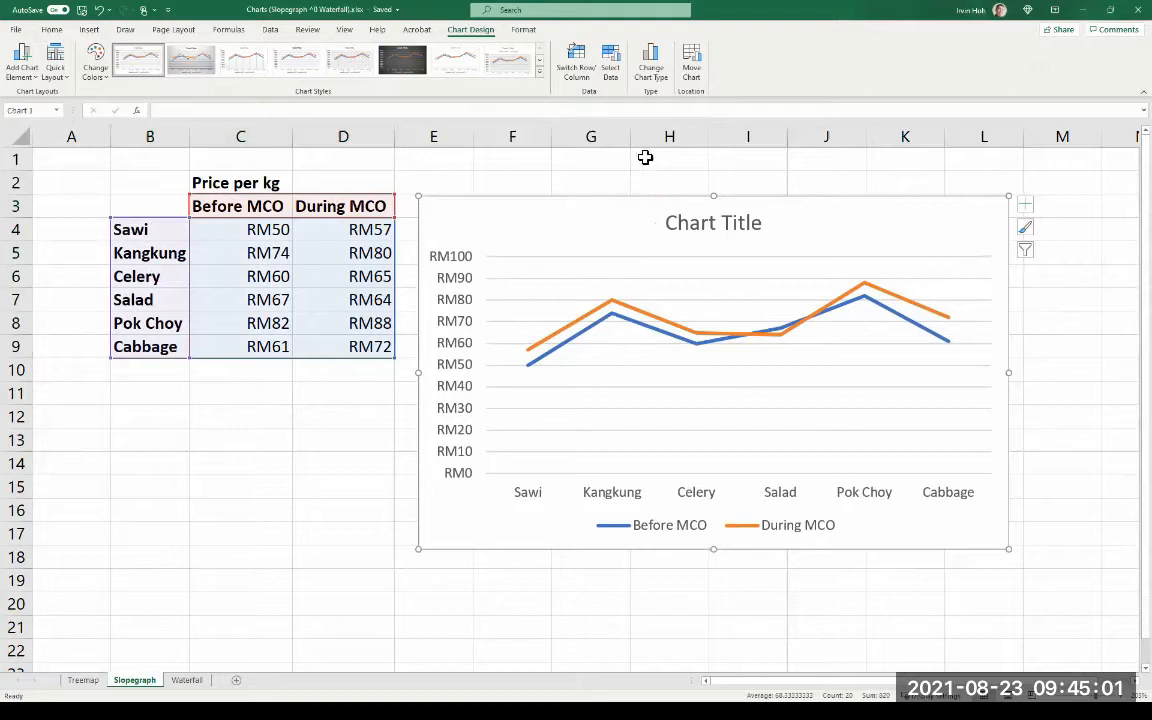
- Switch the chart's rows and columns in its data source so each vegetable forms a series
click(621, 74)
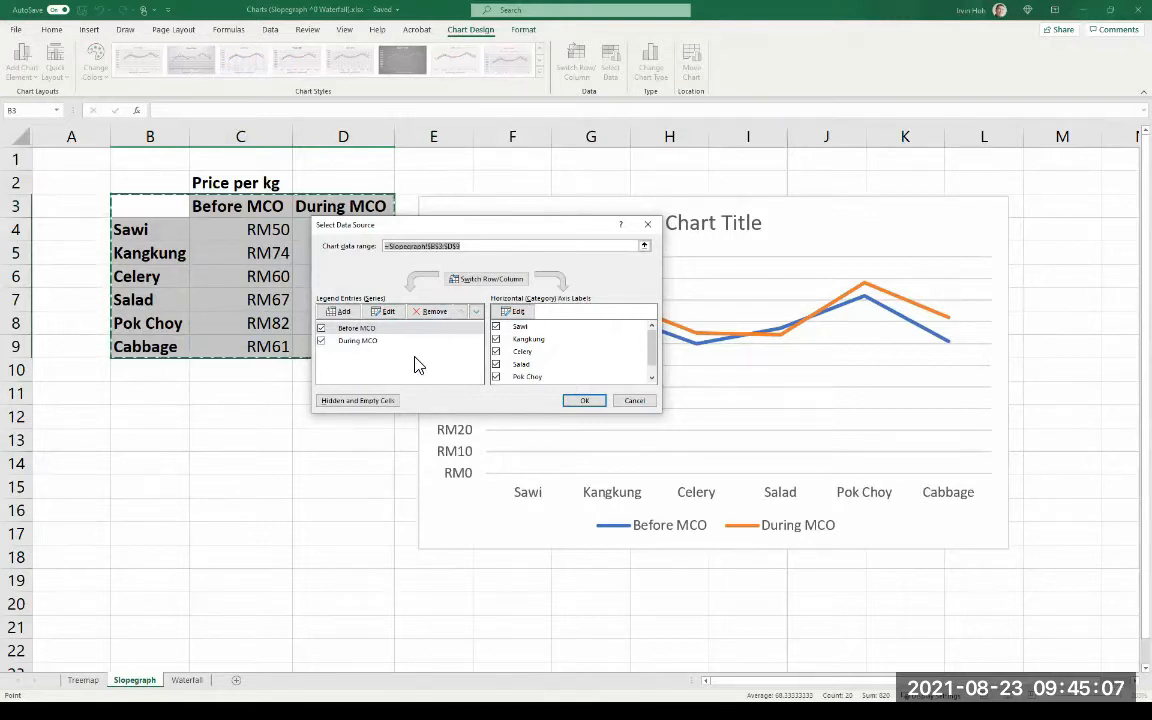
click(488, 279)
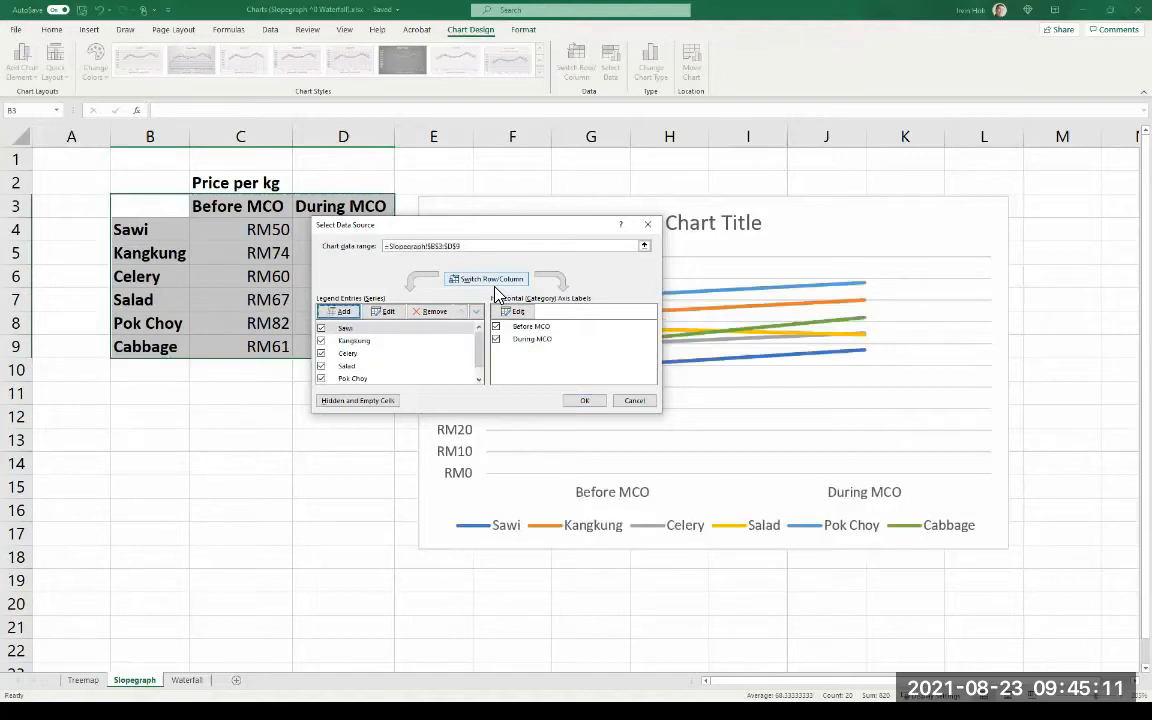
click(585, 400)
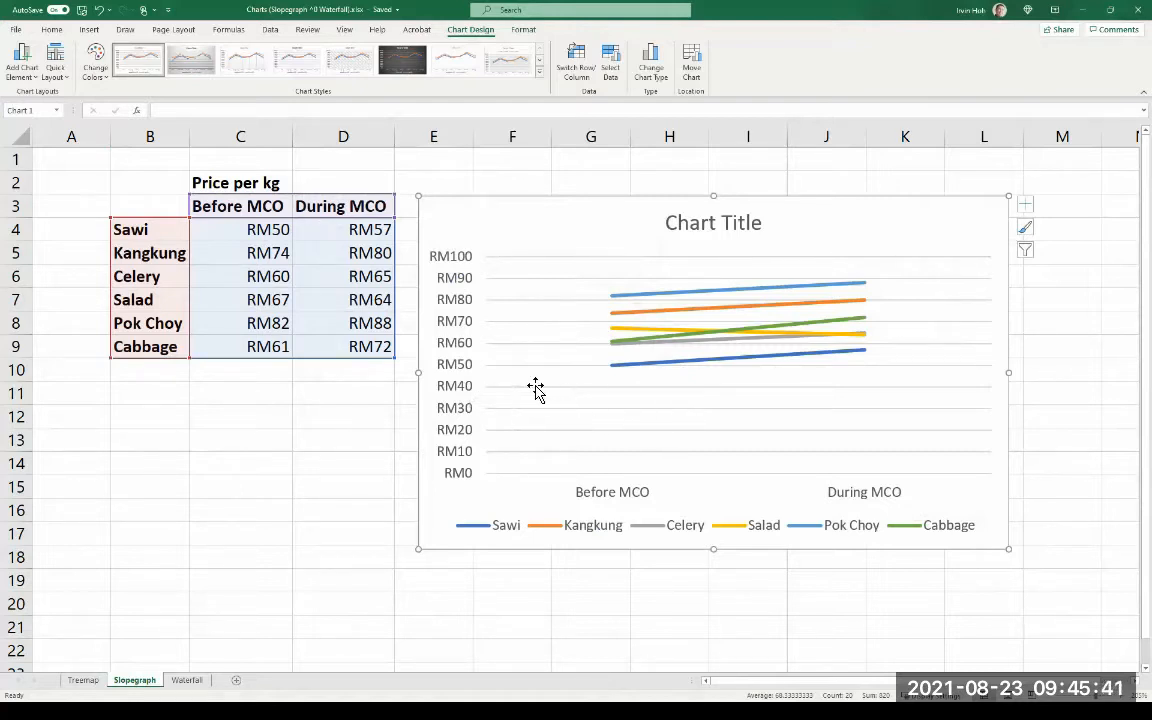
- Set the vertical axis bounds to a minimum of 40 and a maximum of 90
right_click(470, 400)
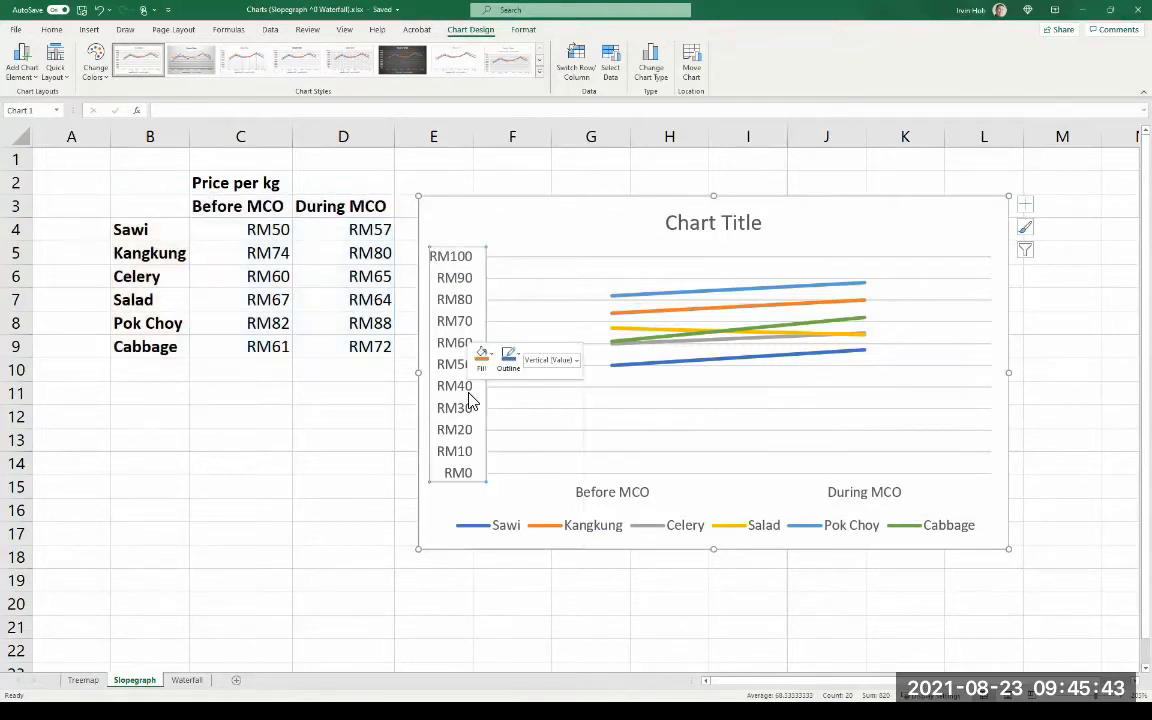
click(510, 538)
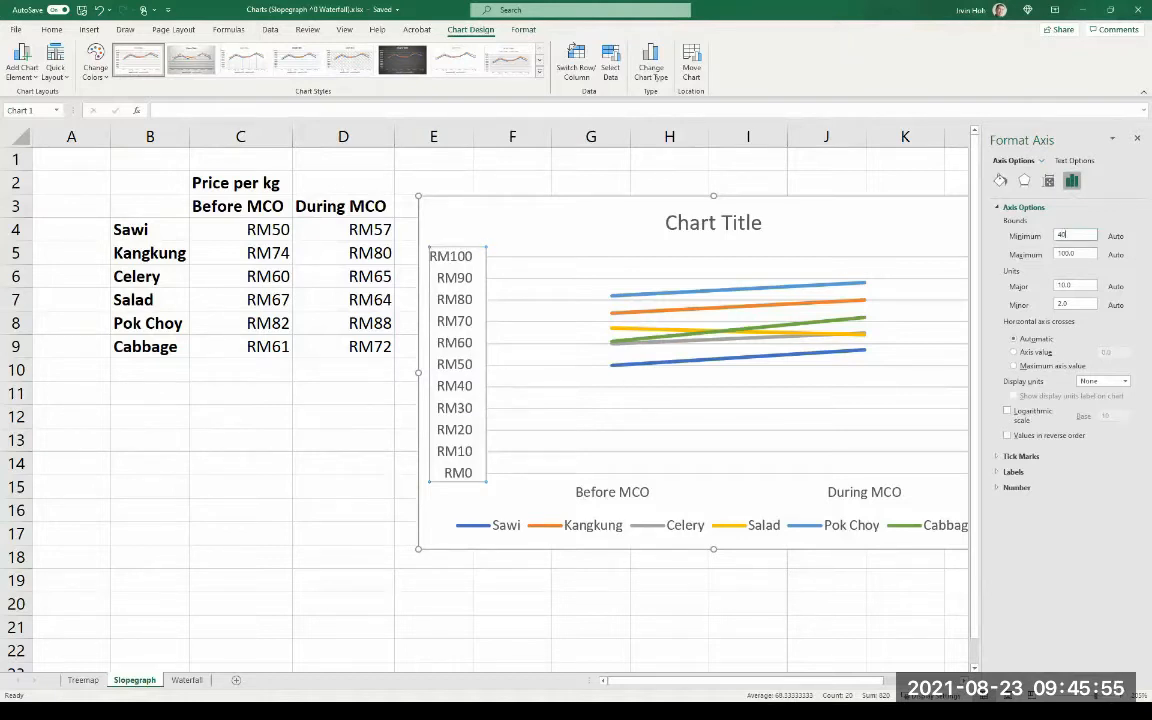
key(Return)
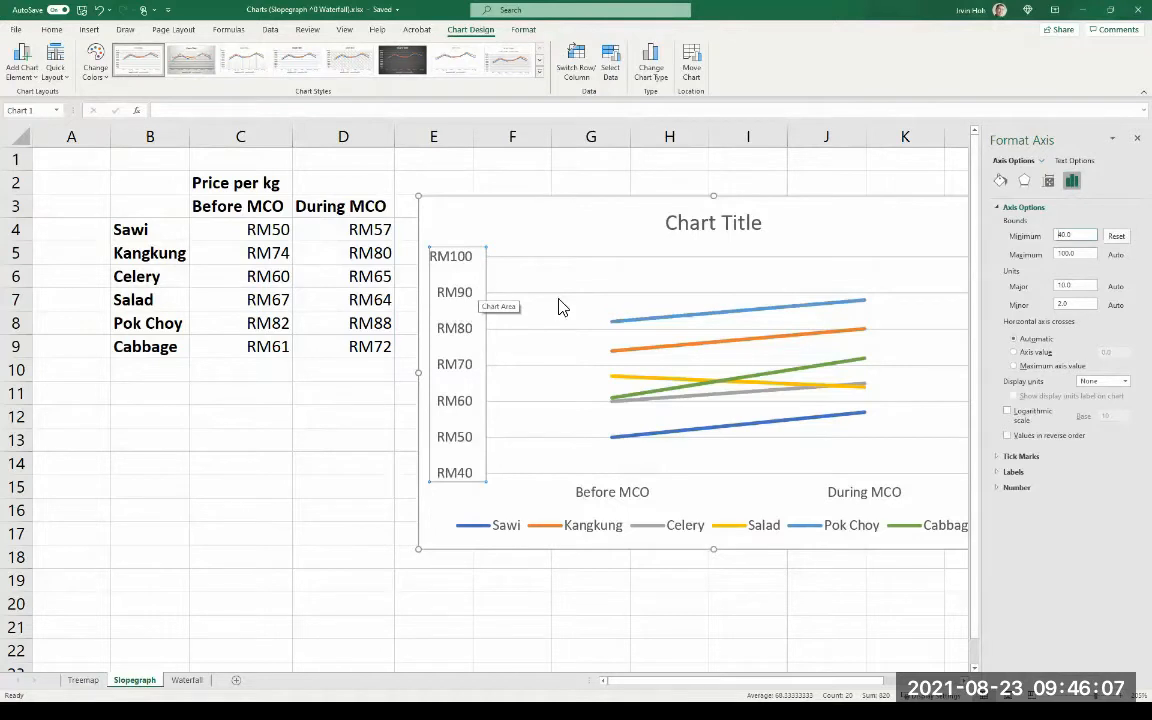
key(Tab)
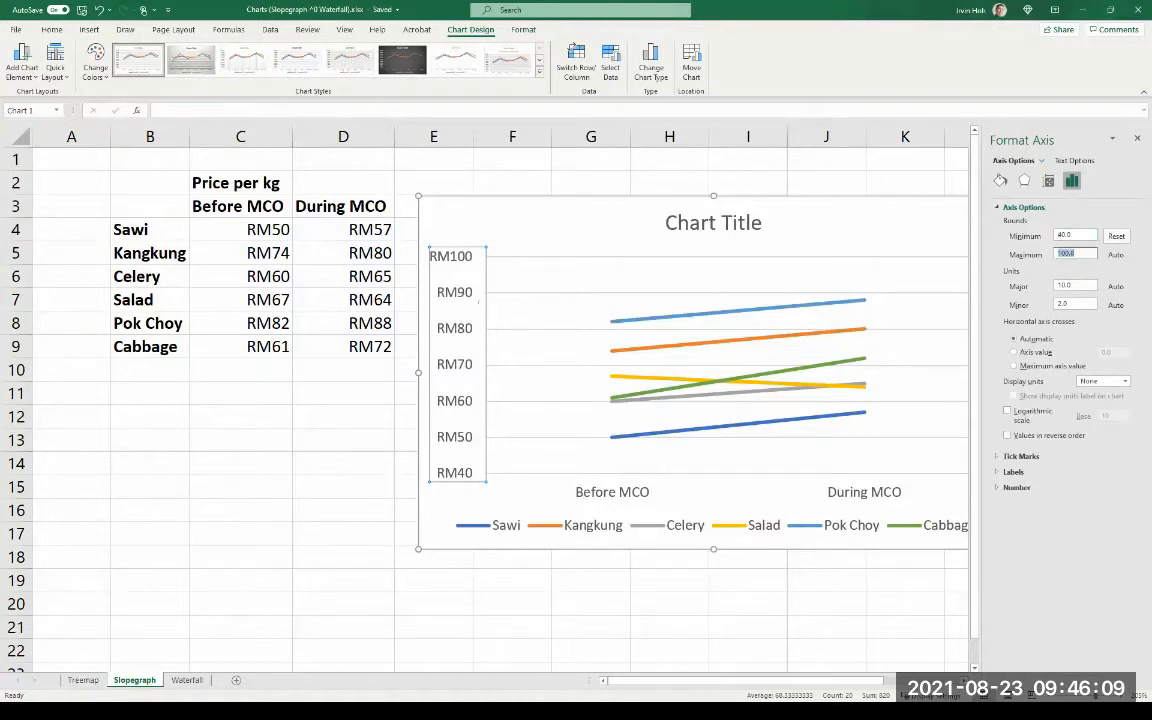
text(90)
key(Return)
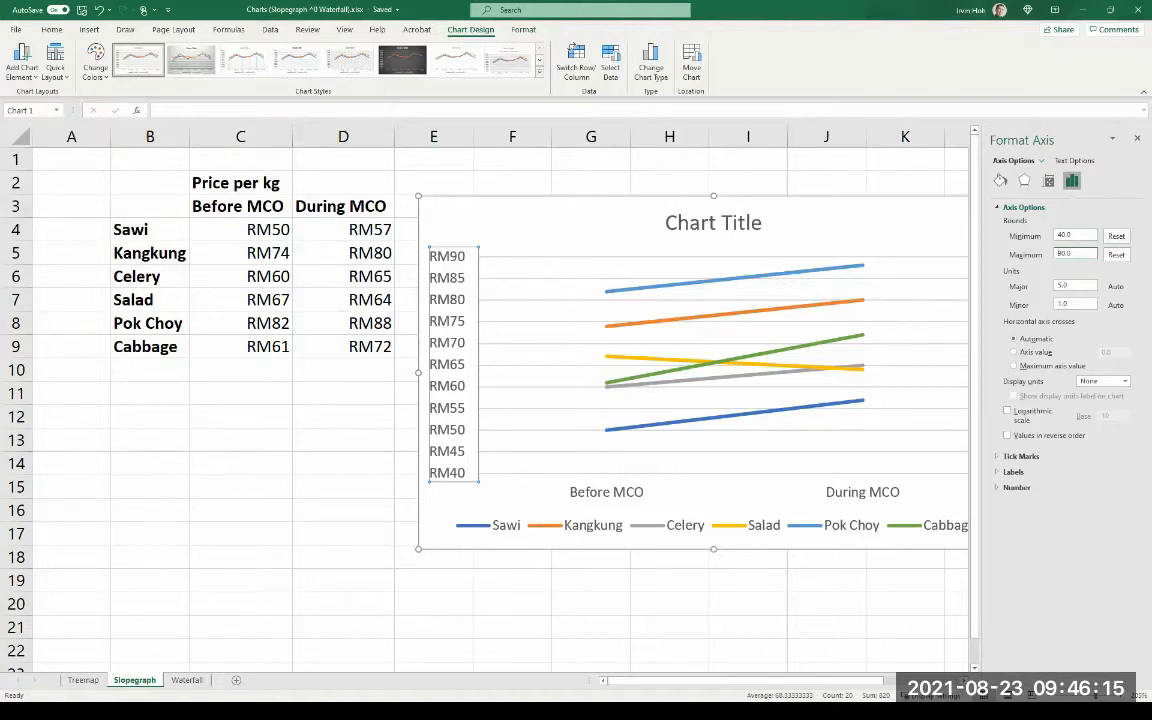
- Delete the vertical axis and the horizontal gridlines from the line chart
click(530, 234)
click(449, 300)
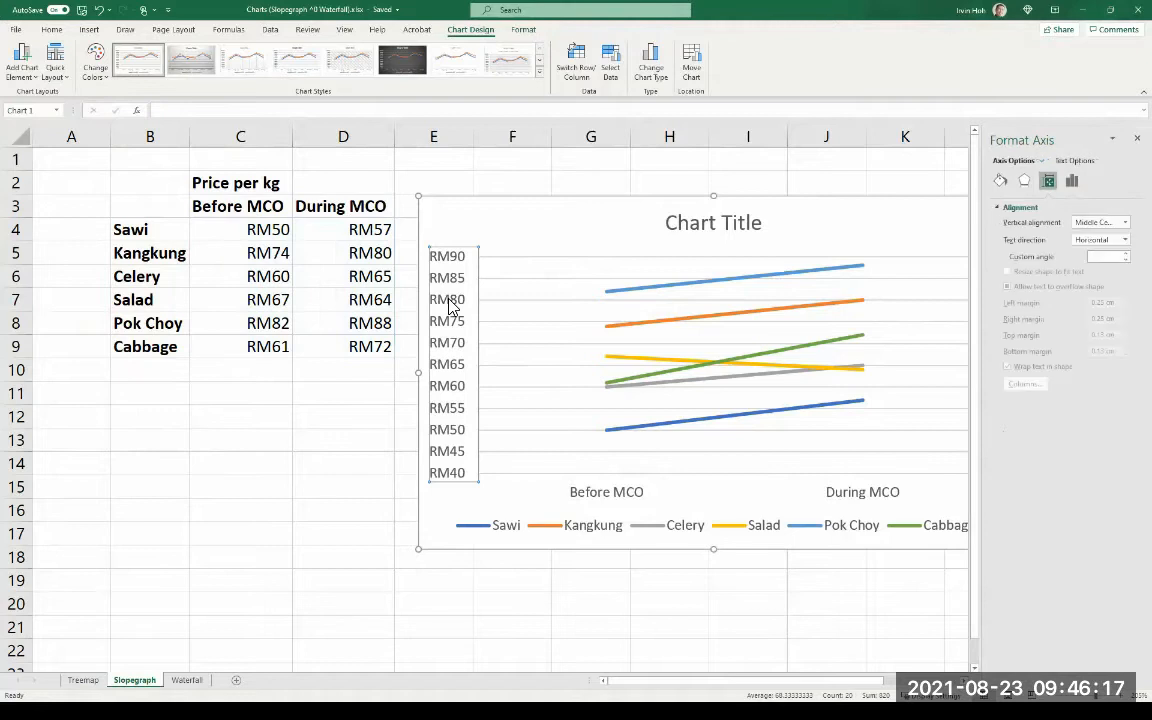
key(Delete)
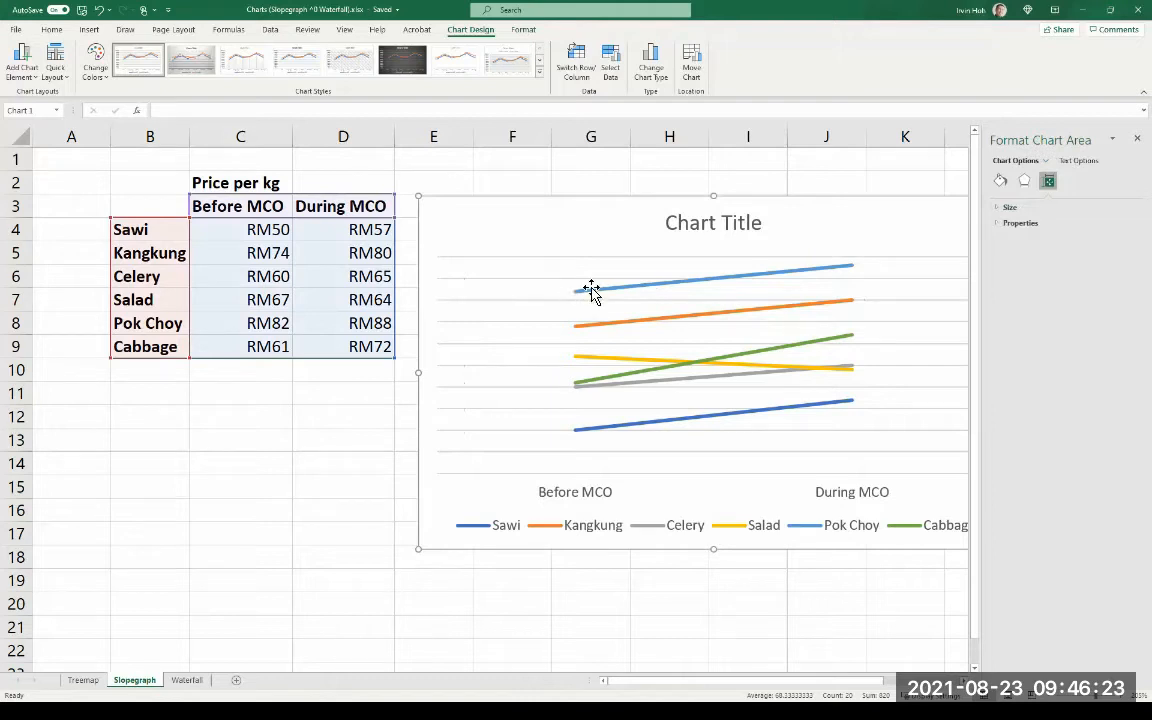
click(500, 302)
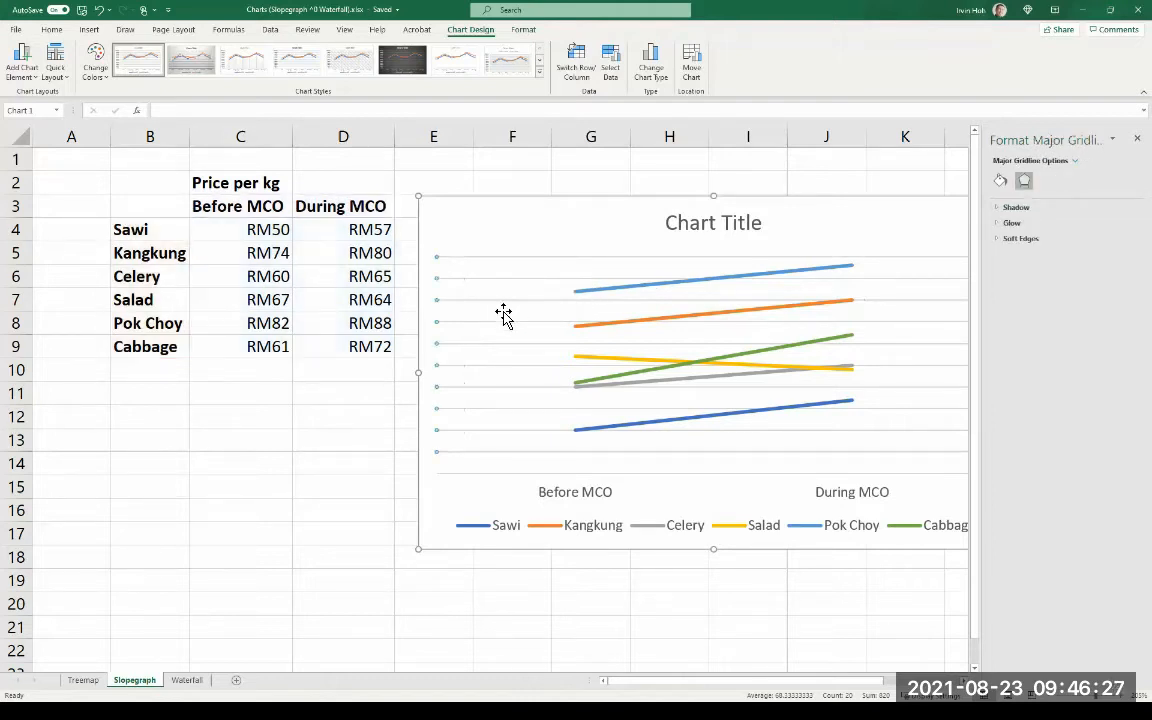
click(503, 313)
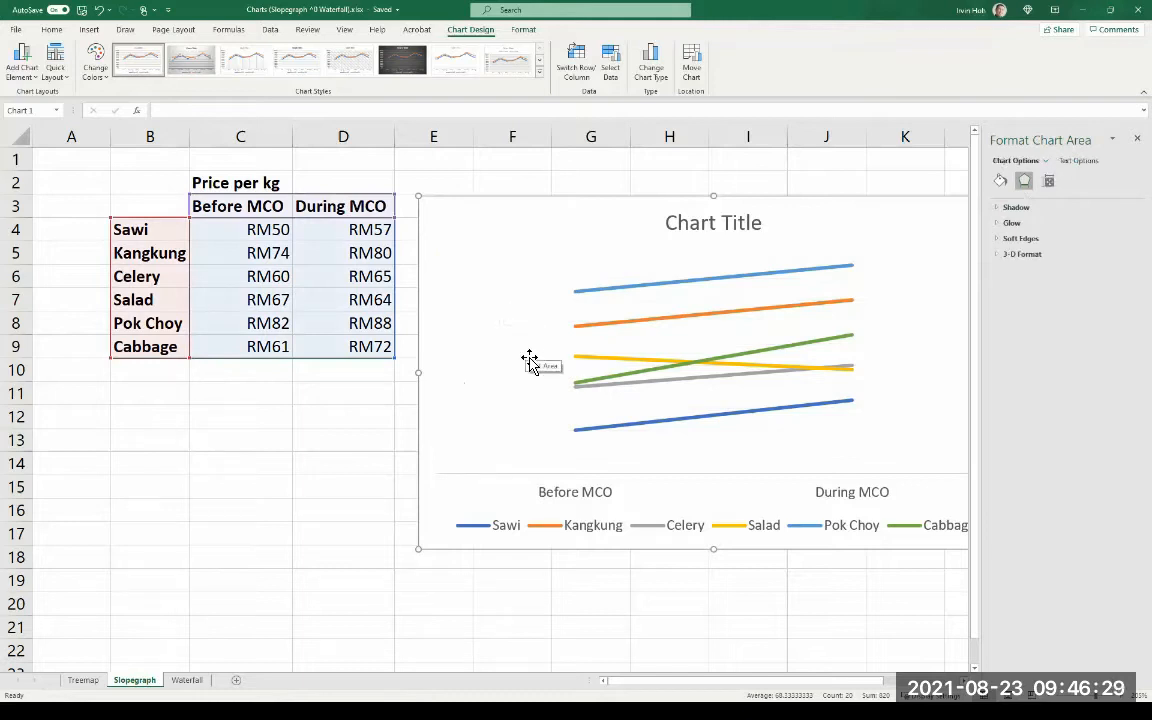
- Add data labels with the Right position to all series of the chart
click(615, 285)
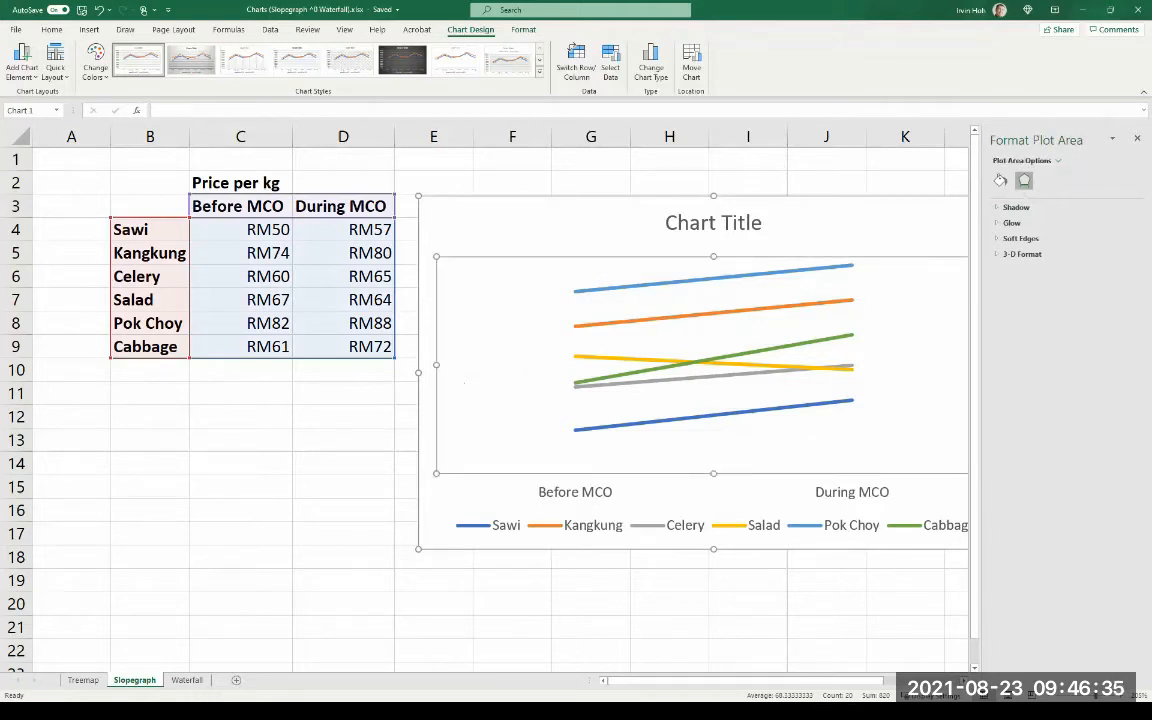
scroll(450, 360, right, 3)
click(765, 204)
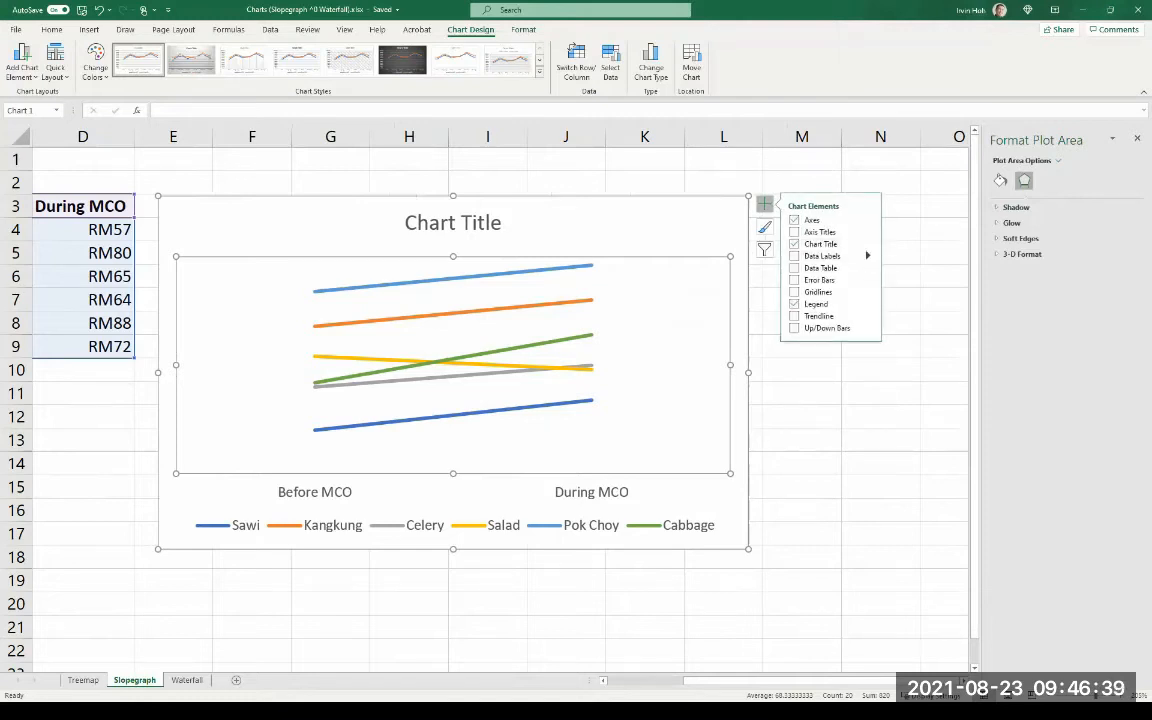
click(868, 256)
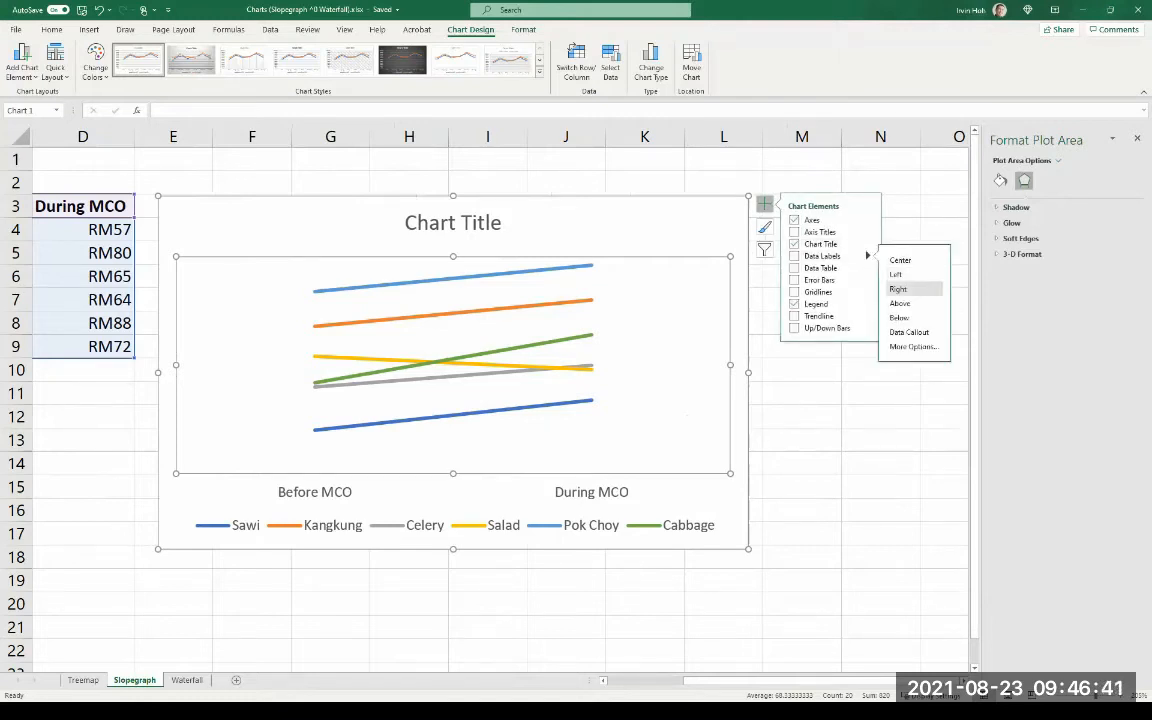
click(900, 289)
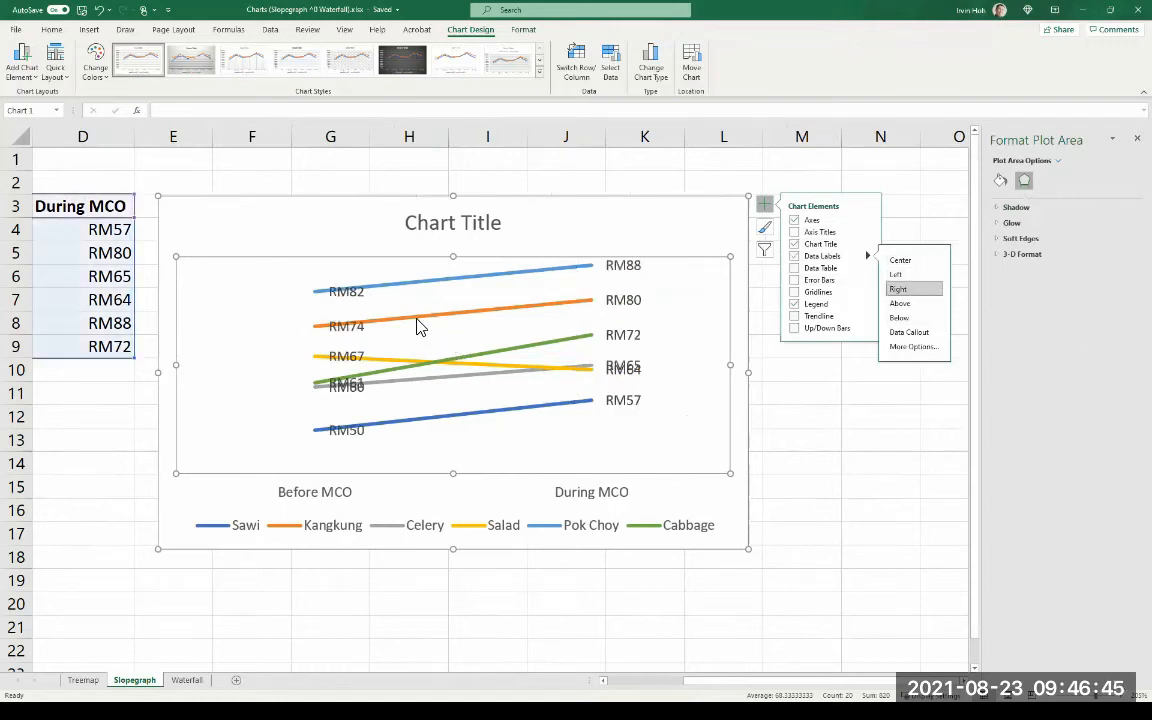
- Move the six Before MCO data labels individually to just outside the starting ends of their lines, without overlaps
click(343, 425)
click(343, 423)
drag(343, 423, 290, 424)
click(352, 388)
drag(355, 391, 304, 402)
click(357, 391)
click(347, 368)
drag(345, 363, 296, 361)
click(348, 330)
drag(361, 338, 301, 332)
click(360, 303)
drag(360, 303, 304, 298)
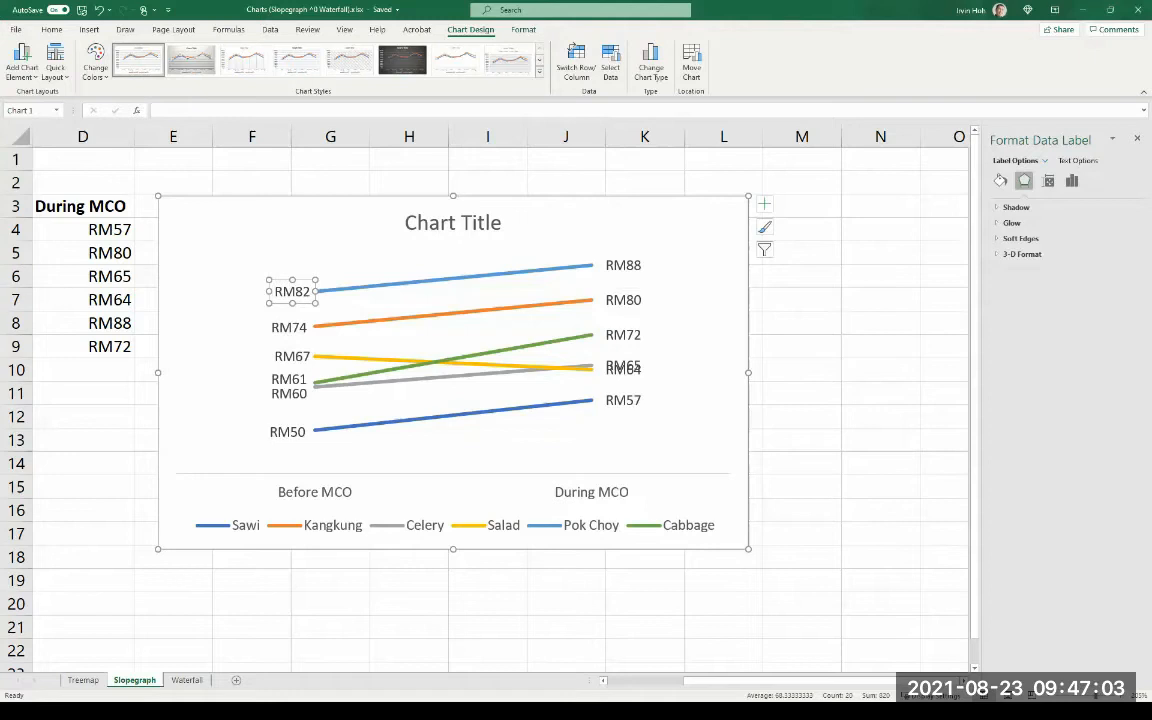
- Add the series name to the Sawi line's Before MCO label and shift the label clear of the line
click(453, 526)
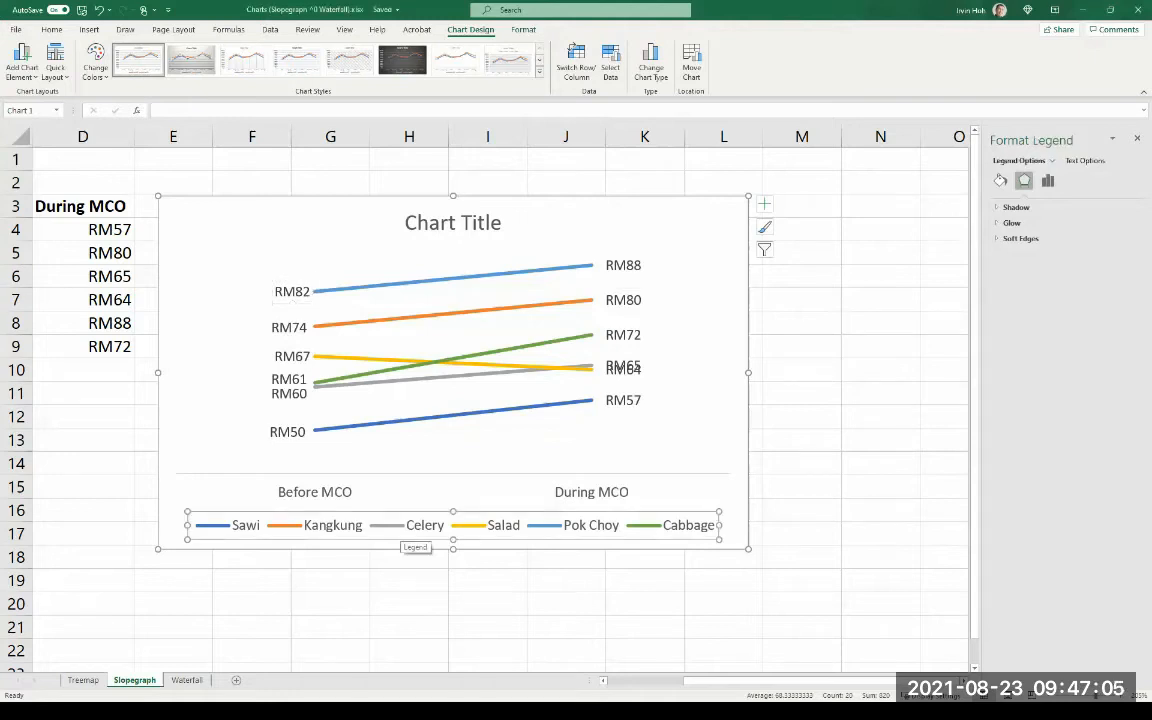
click(301, 428)
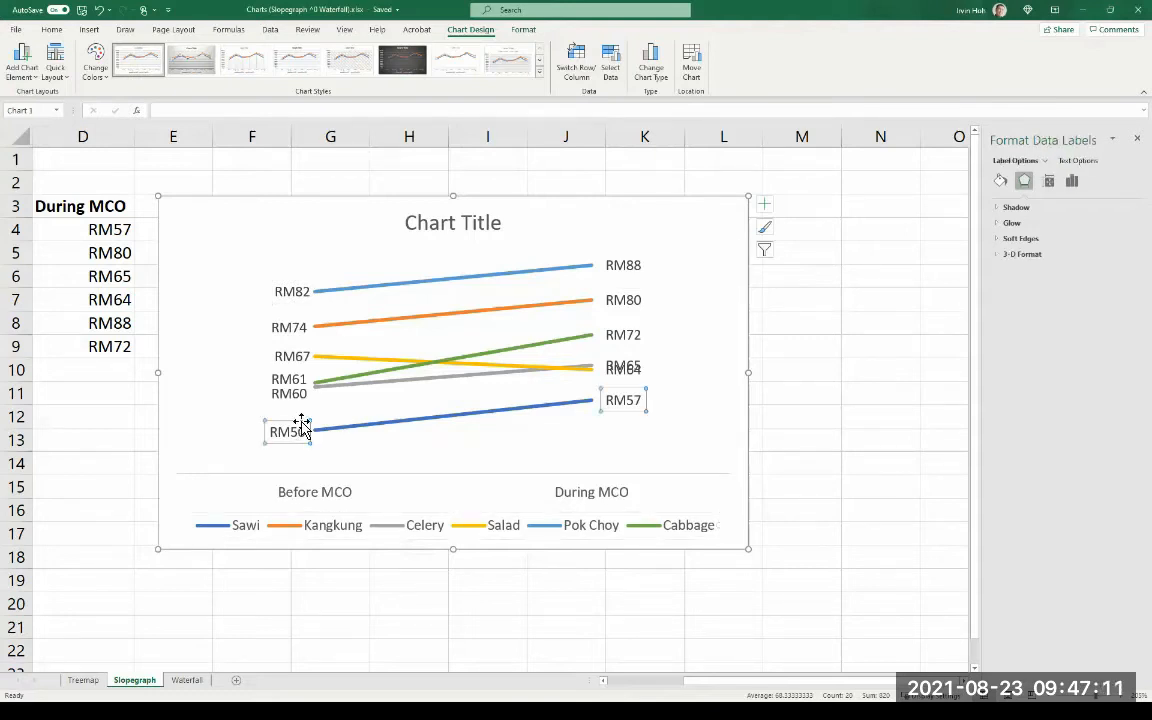
click(299, 426)
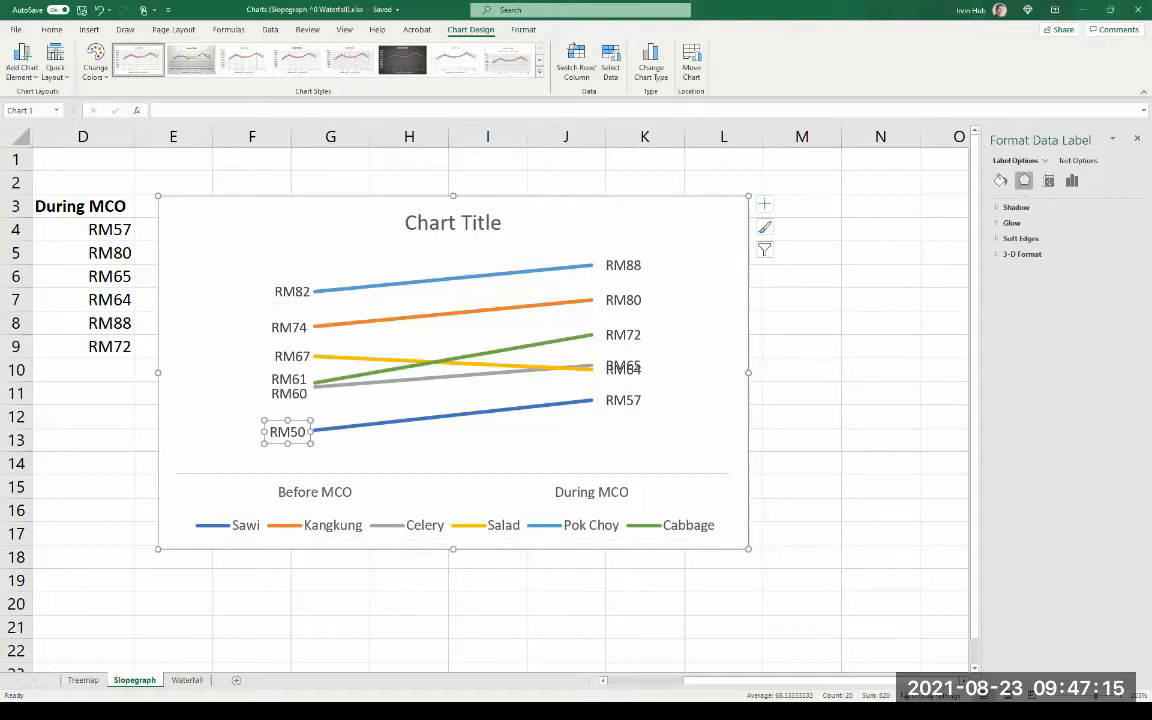
click(1071, 180)
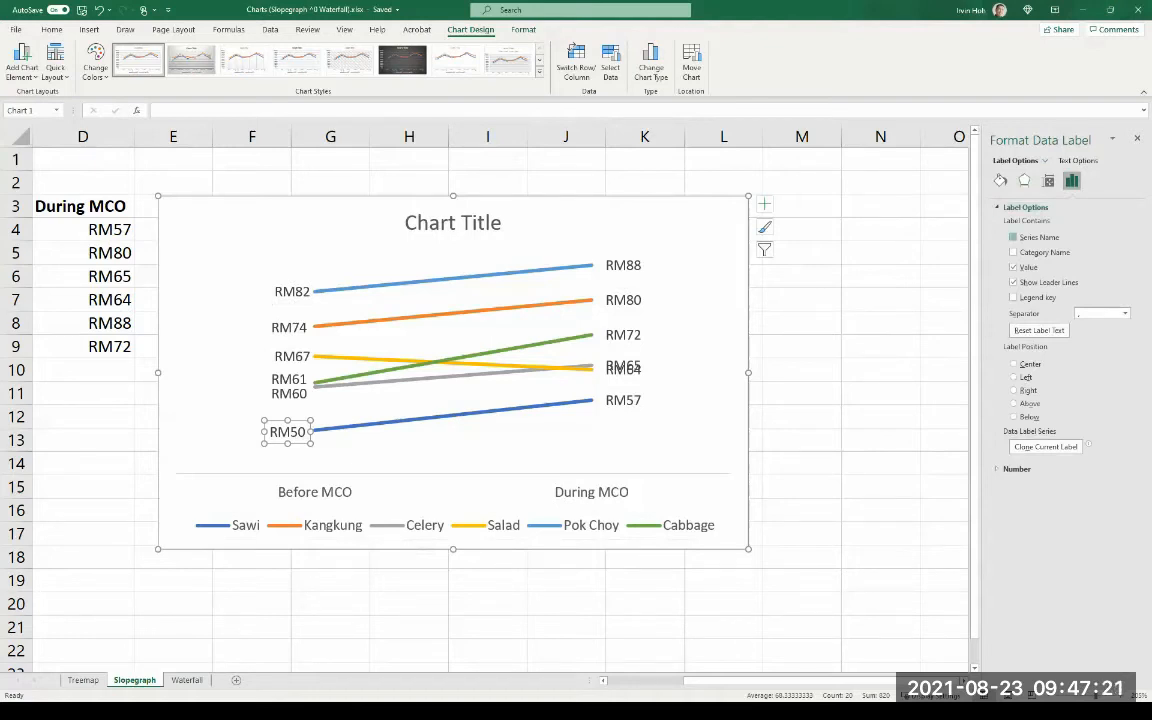
click(1013, 237)
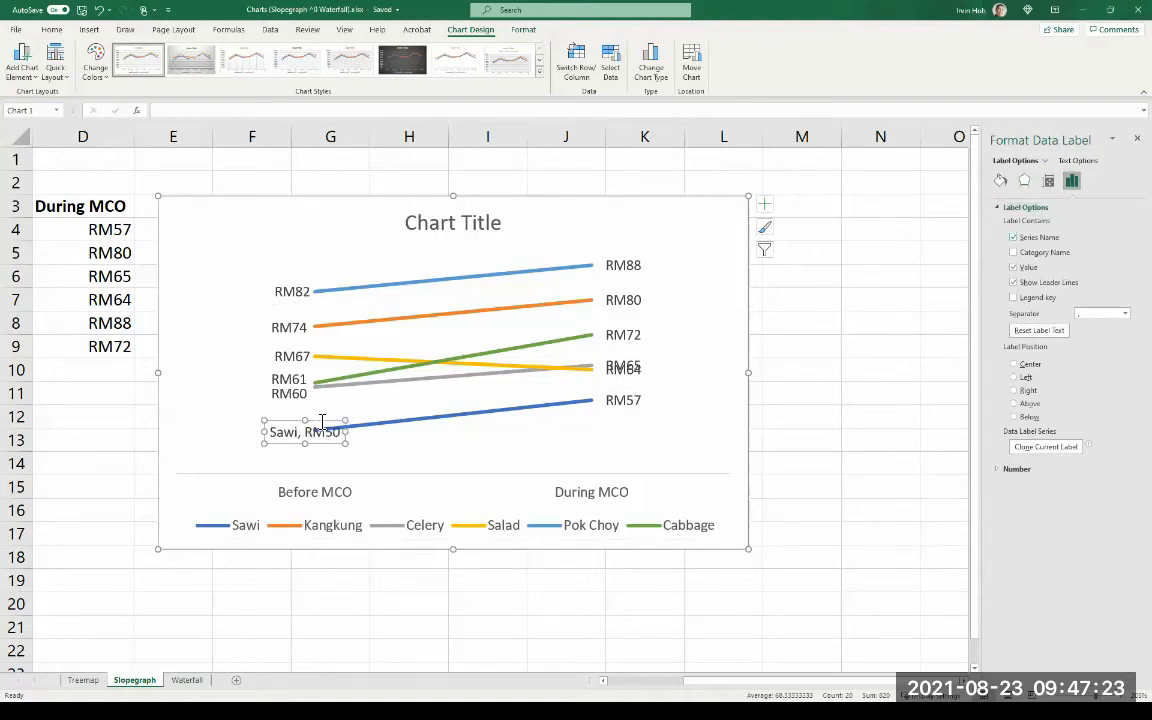
drag(320, 420, 294, 420)
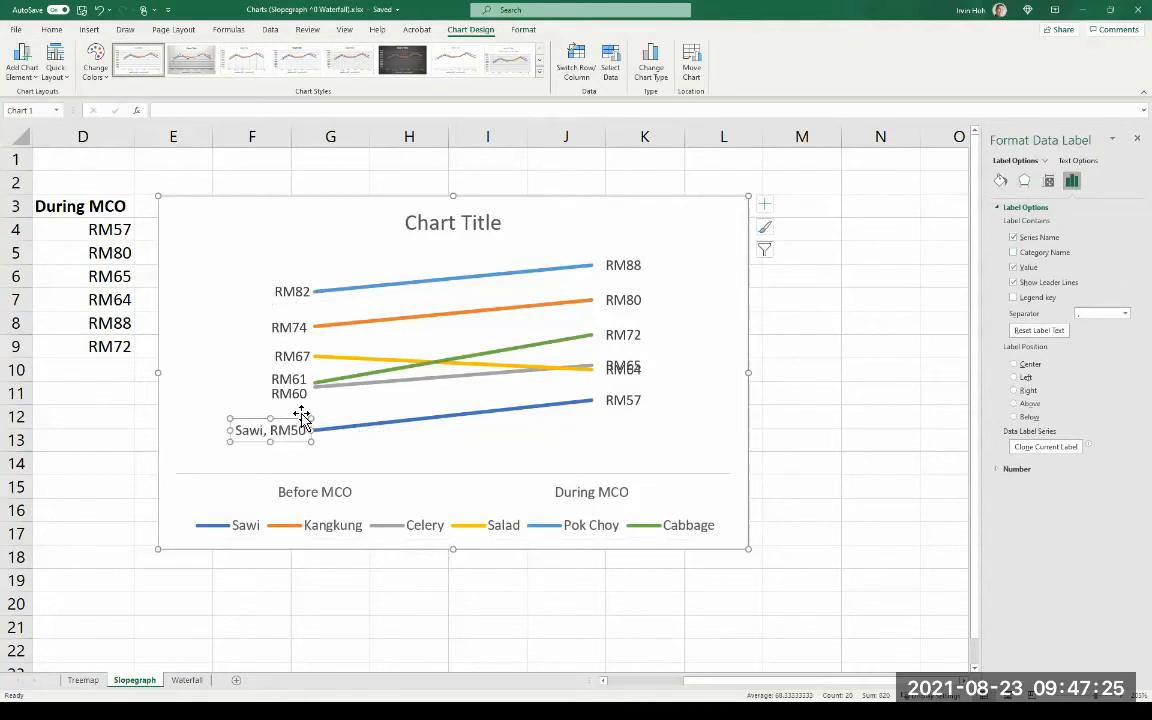
- Include the series name in the Celery line's Before MCO label and move it outside the line's start
click(304, 398)
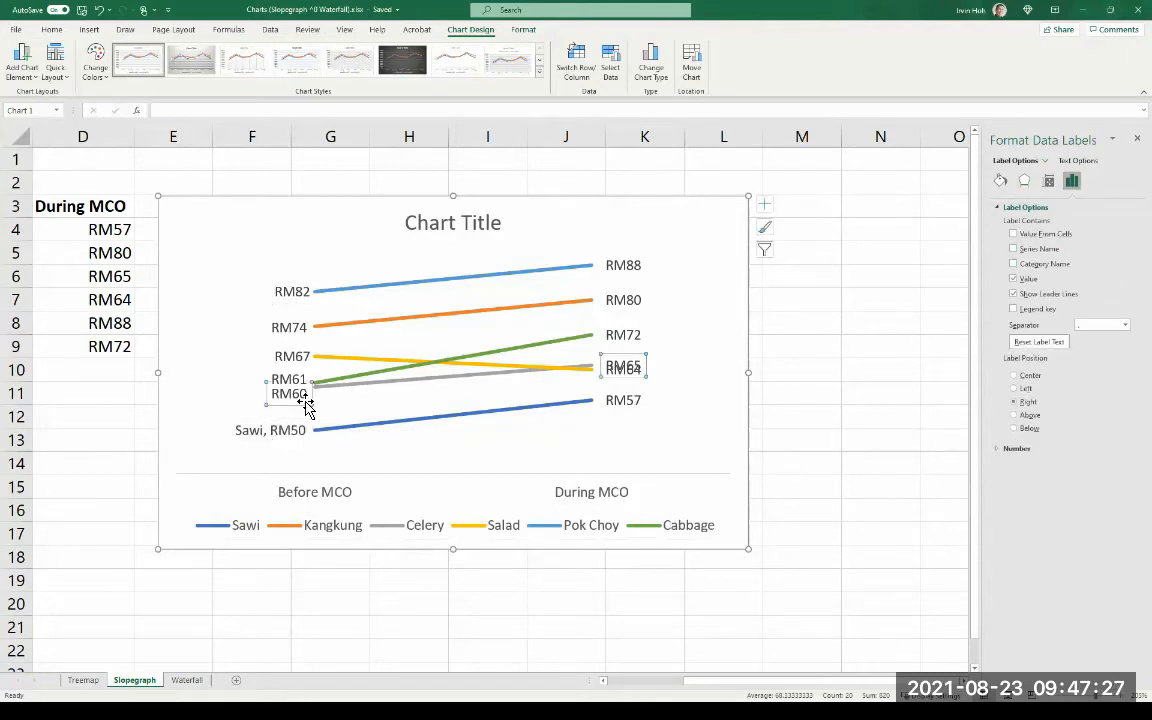
click(306, 400)
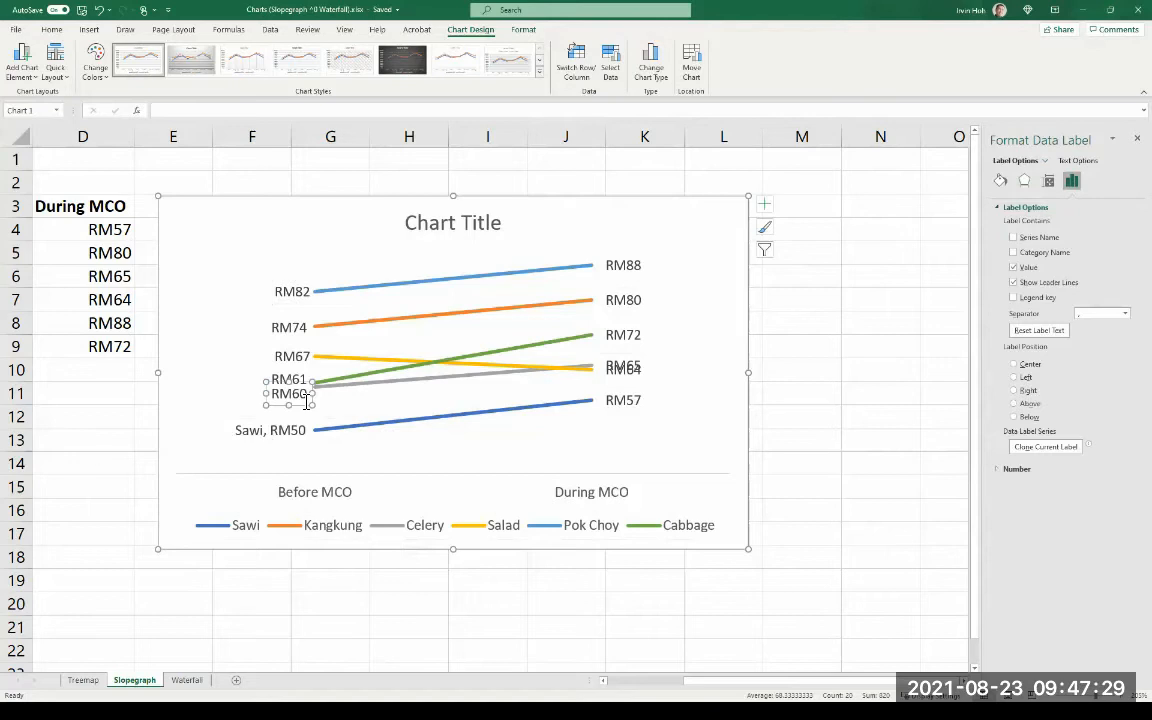
click(1013, 237)
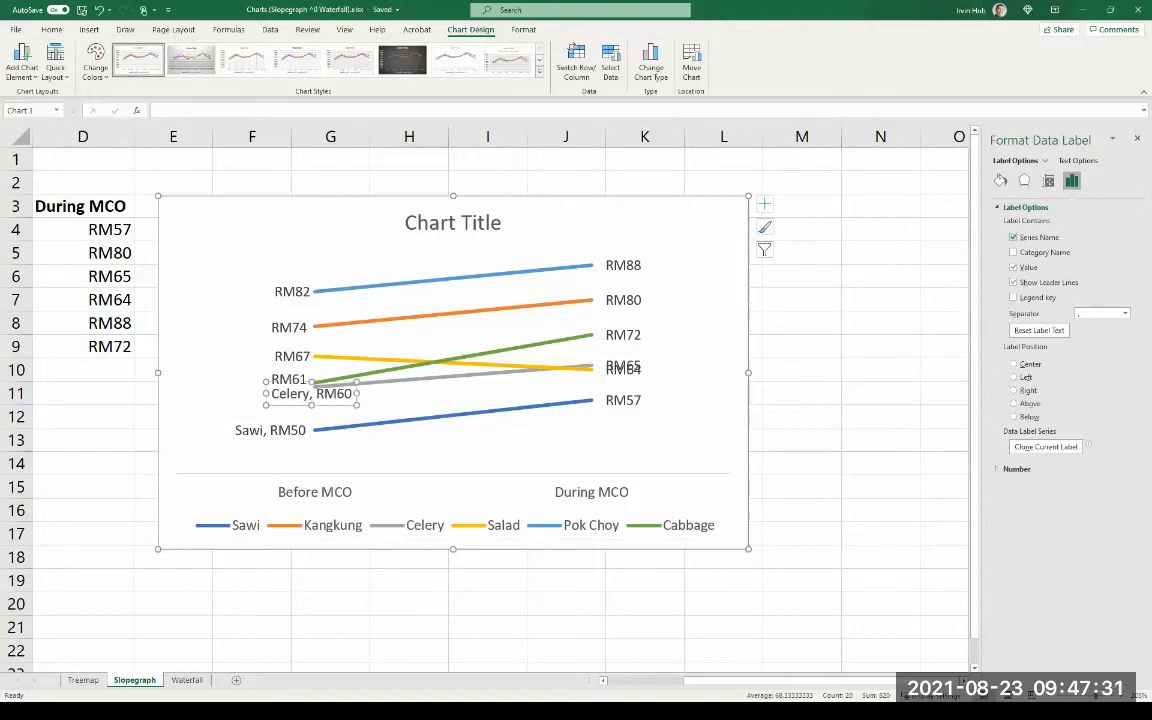
drag(345, 388, 298, 396)
- Delete the legend from the chart
click(400, 525)
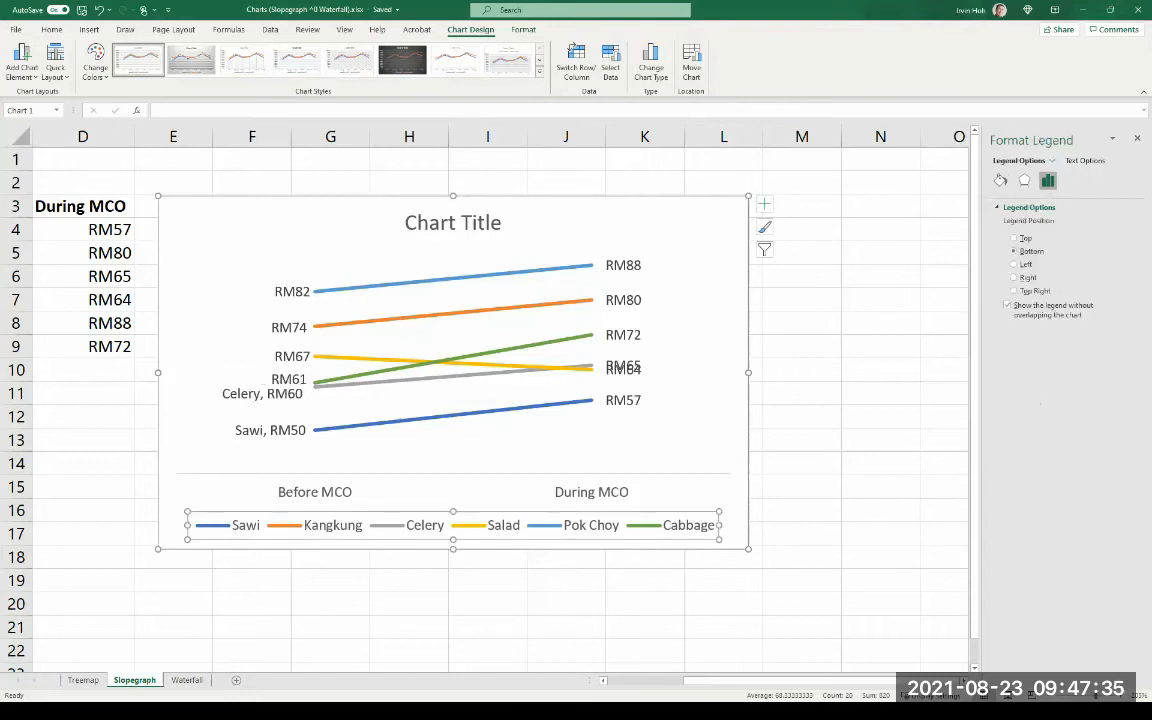
key(Delete)
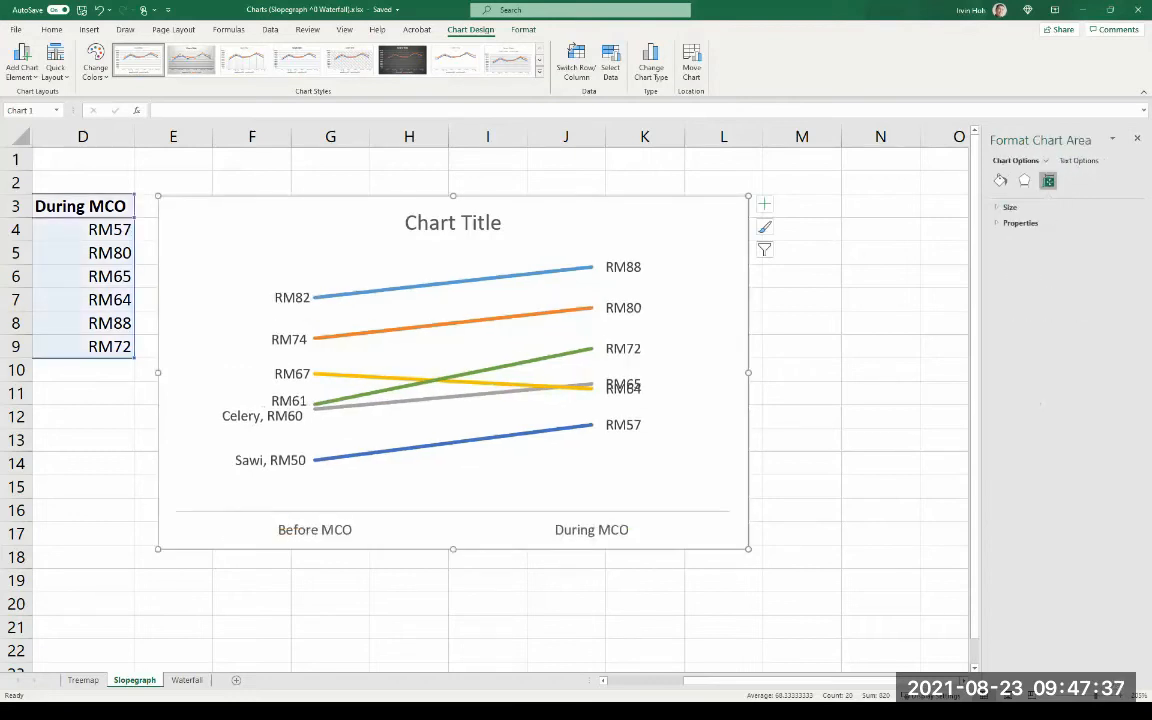
- Add the series name to the Cabbage line's Before MCO label and move the label clear of the line's start
click(299, 401)
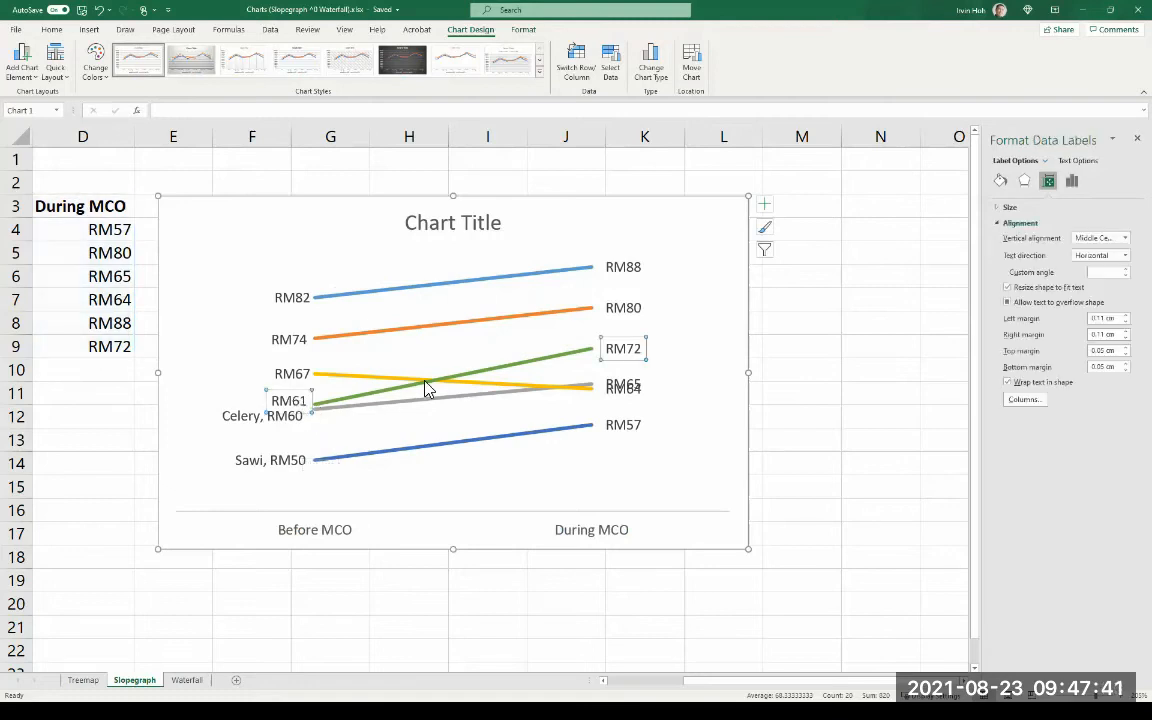
click(289, 401)
click(1071, 180)
click(1025, 207)
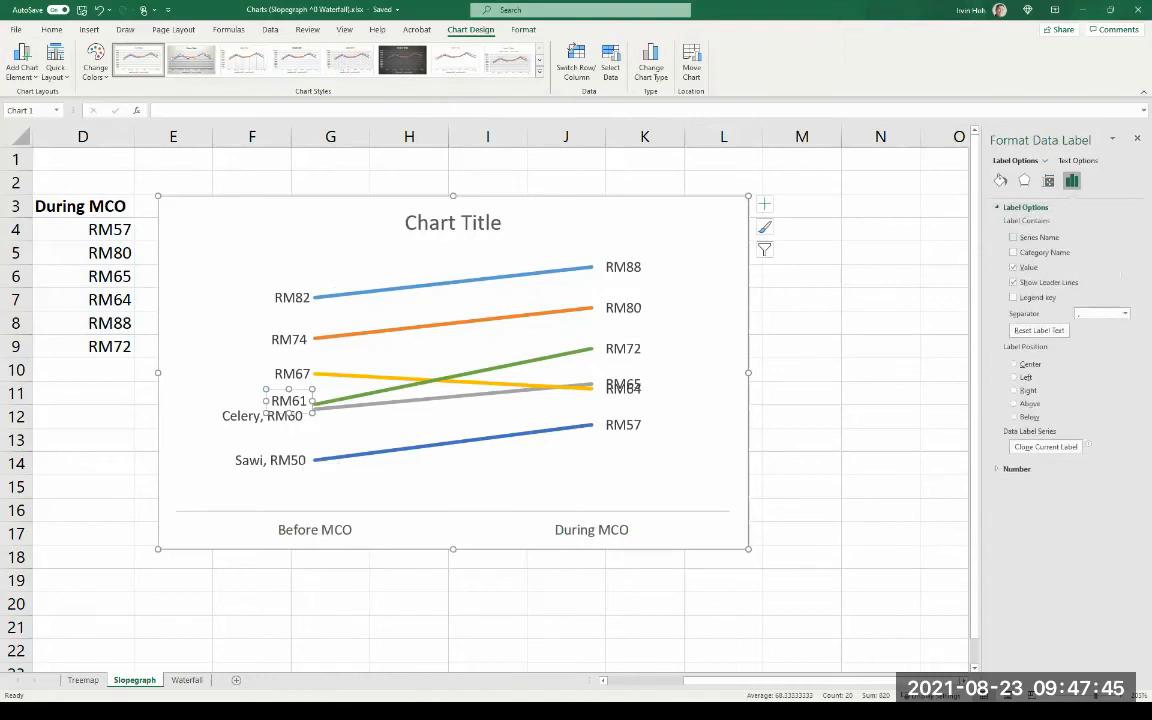
click(1013, 237)
drag(347, 400, 289, 400)
- Set both the begin and end arrow types of the Sawi line to Oval Arrow so each end has a round dot
click(270, 460)
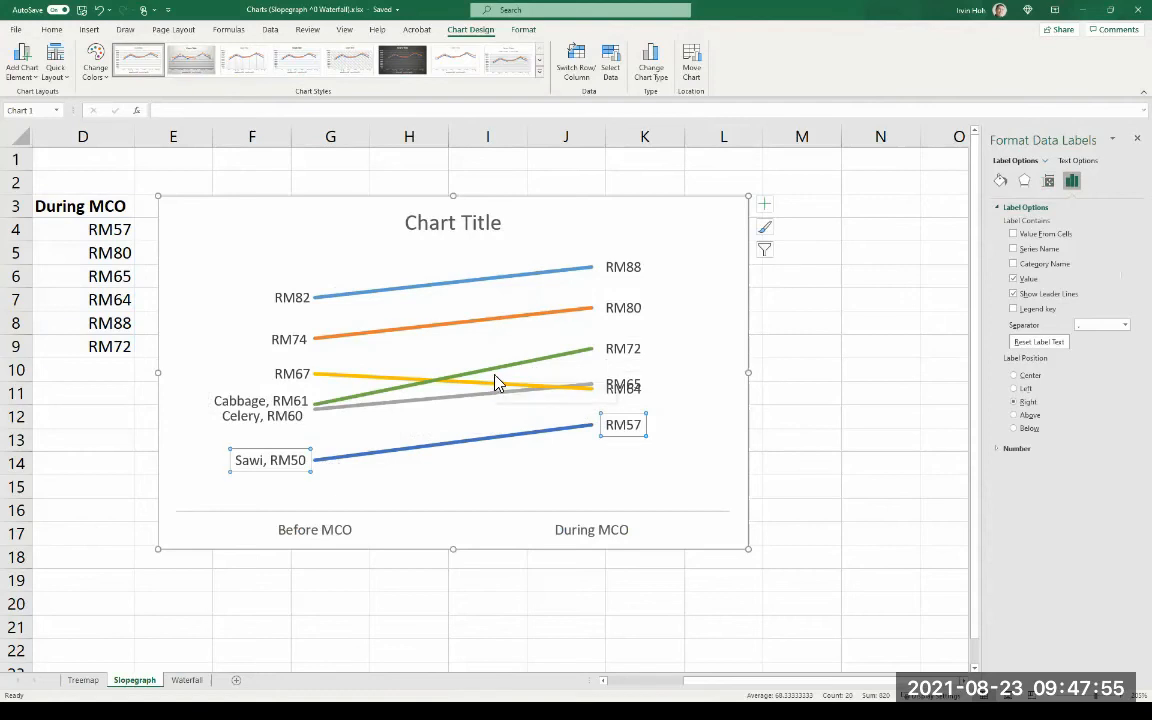
click(491, 432)
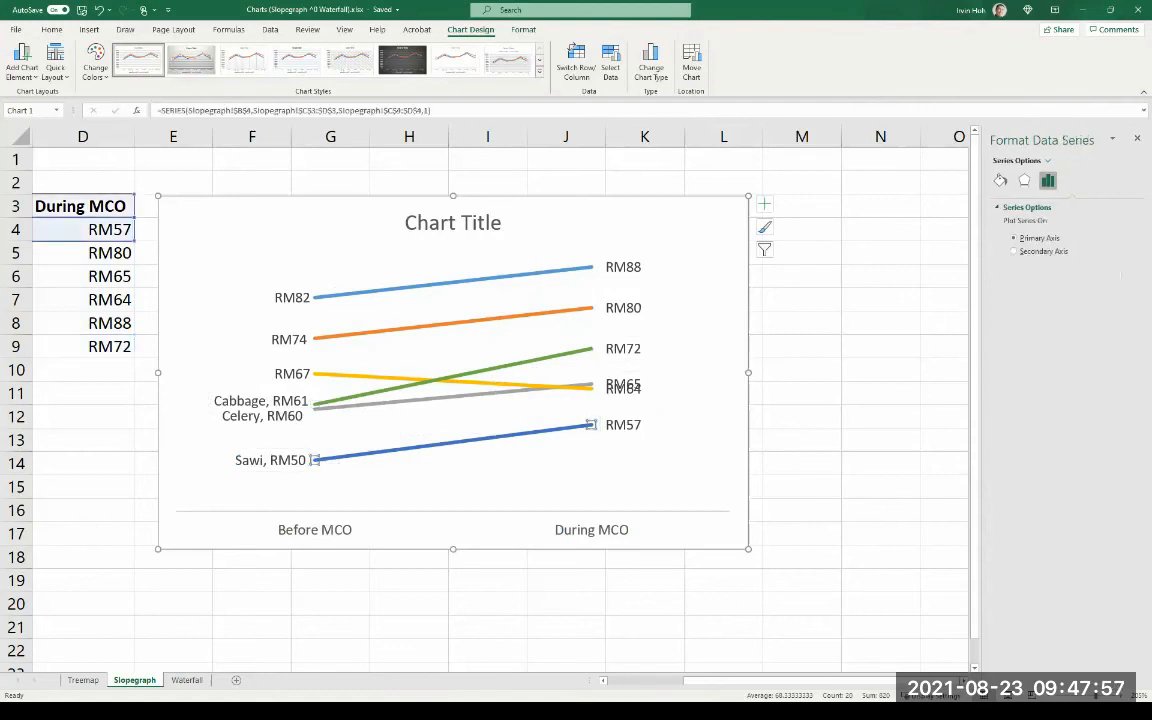
click(1000, 180)
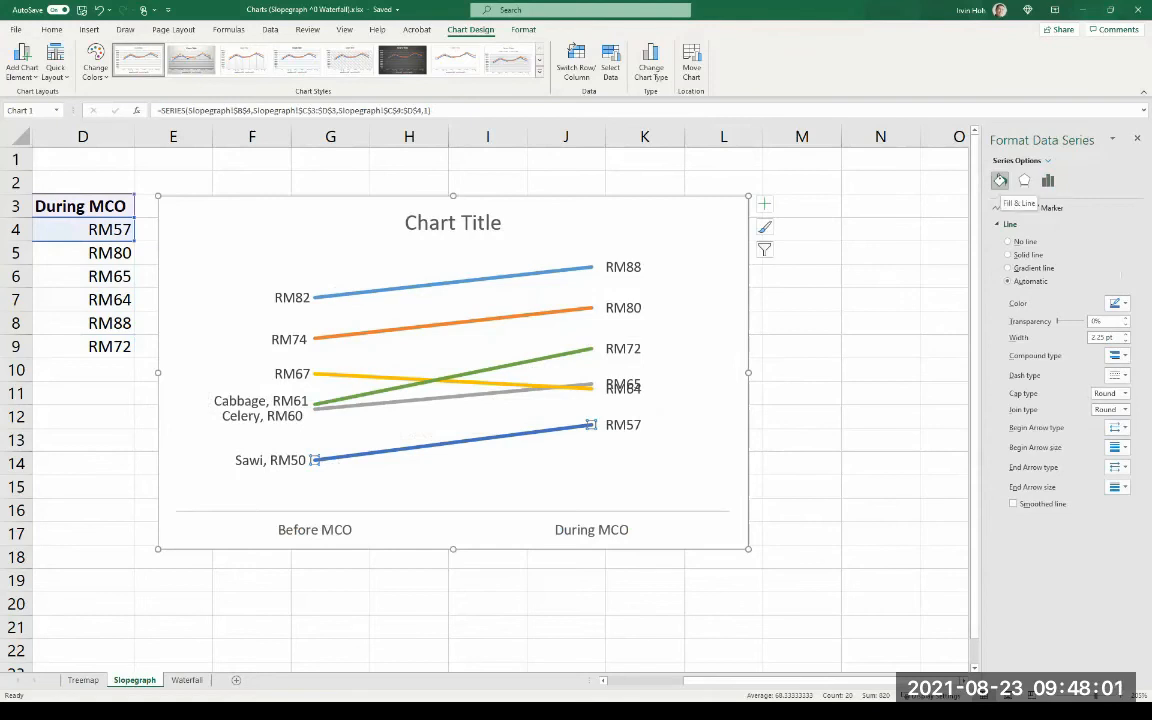
click(1117, 428)
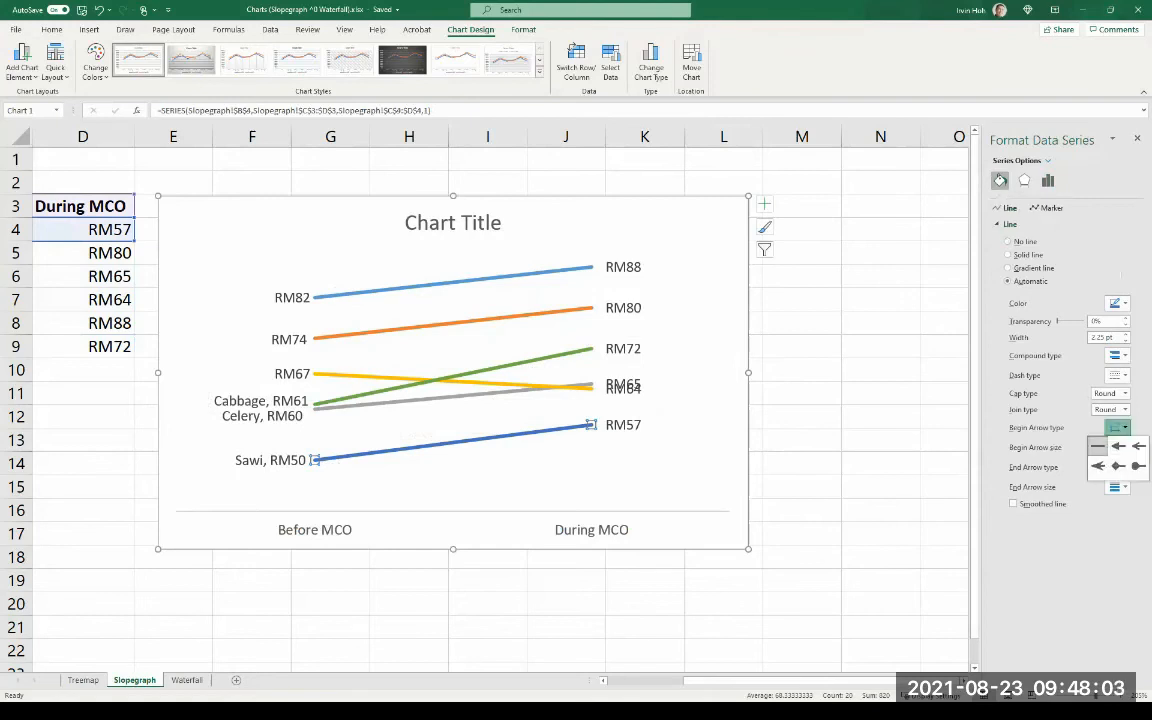
click(1139, 466)
click(1117, 467)
click(1139, 506)
click(802, 440)
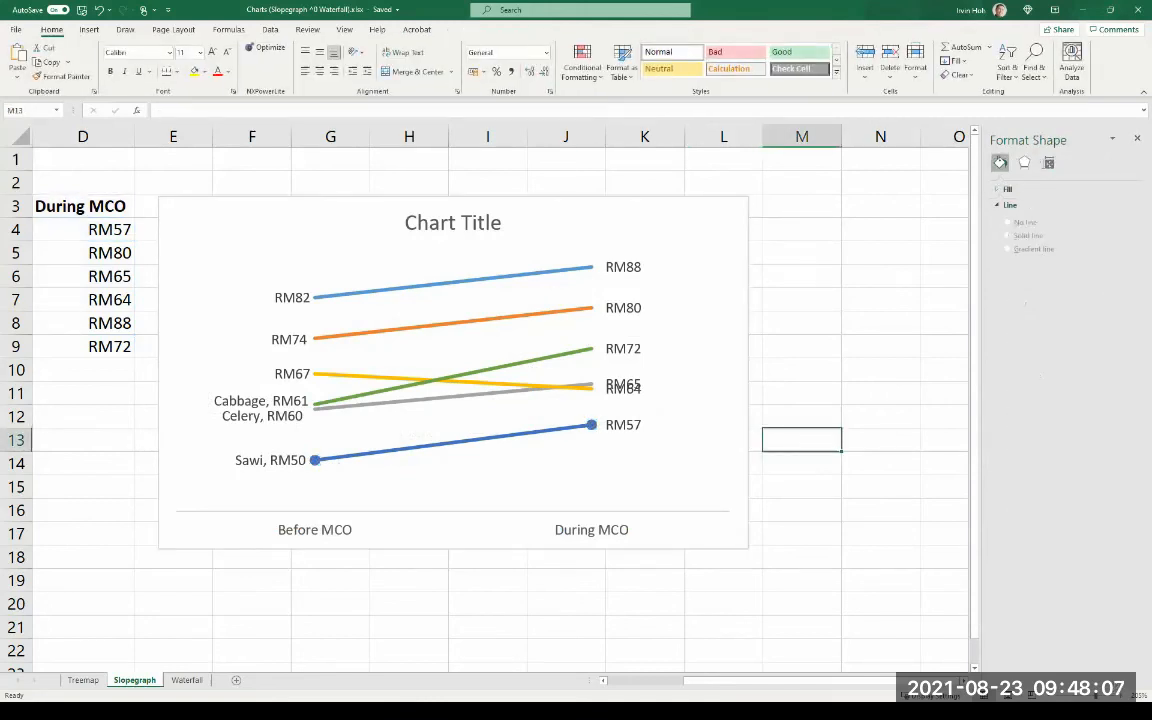